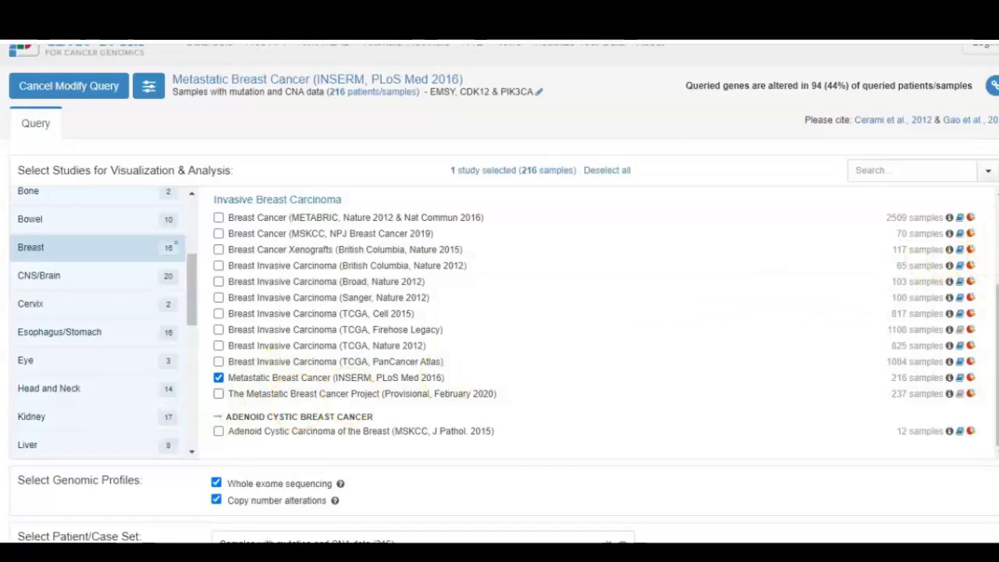
Step: Keep the mutation-and-CNA case set and place the cursor after PIK3CA in the gene list
scroll(500, 312, down, 3)
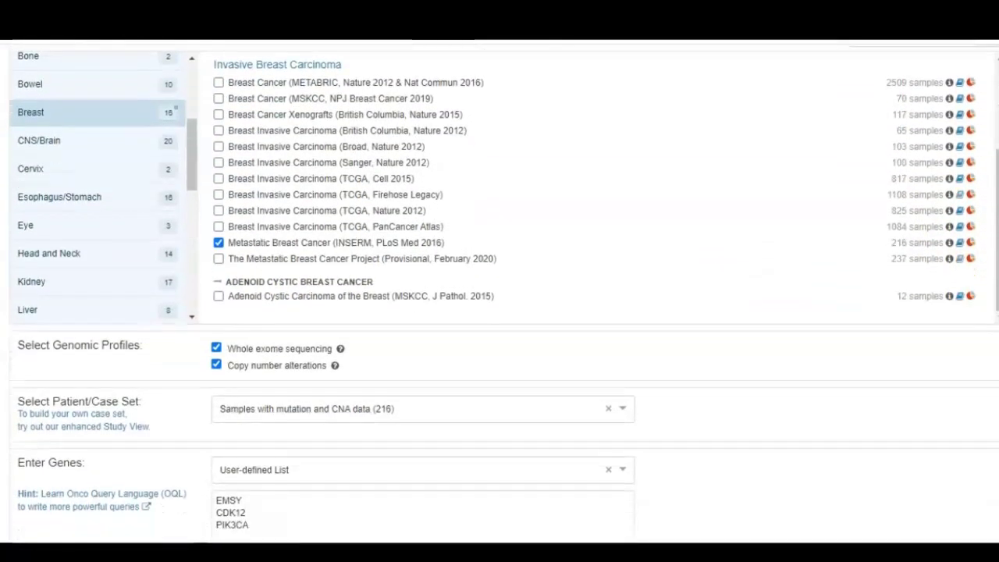
scroll(499, 312, down, 2)
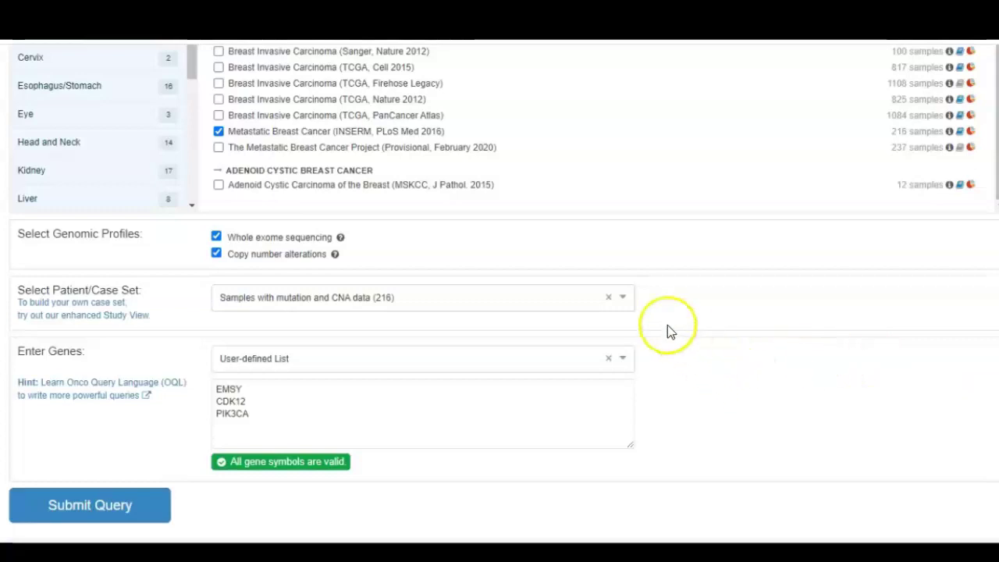
click(624, 305)
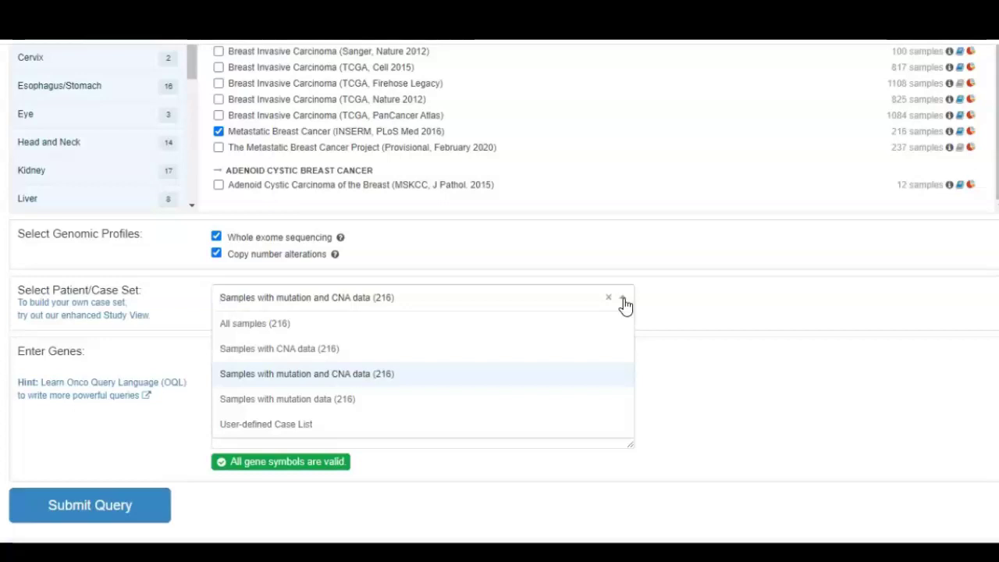
click(624, 299)
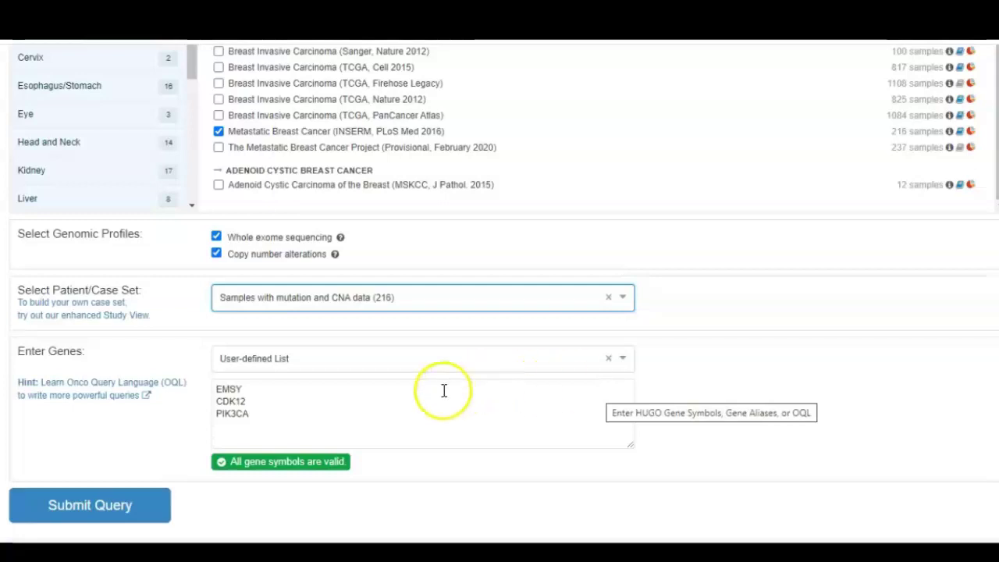
click(254, 414)
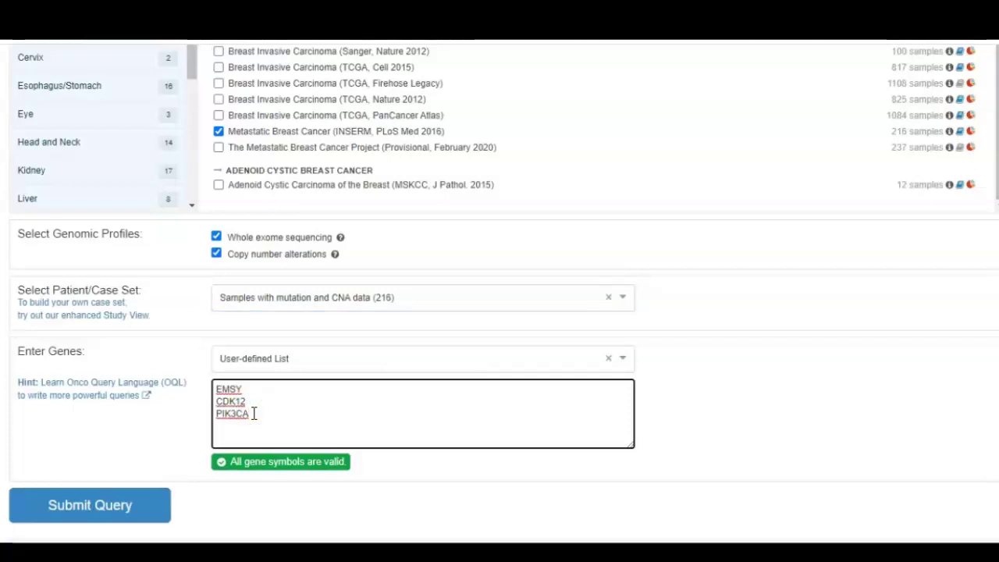
Step: Discard the extra 'tr53' gene entry and submit the query for EMSY, CDK12 and PIK3CA
text(tr53)
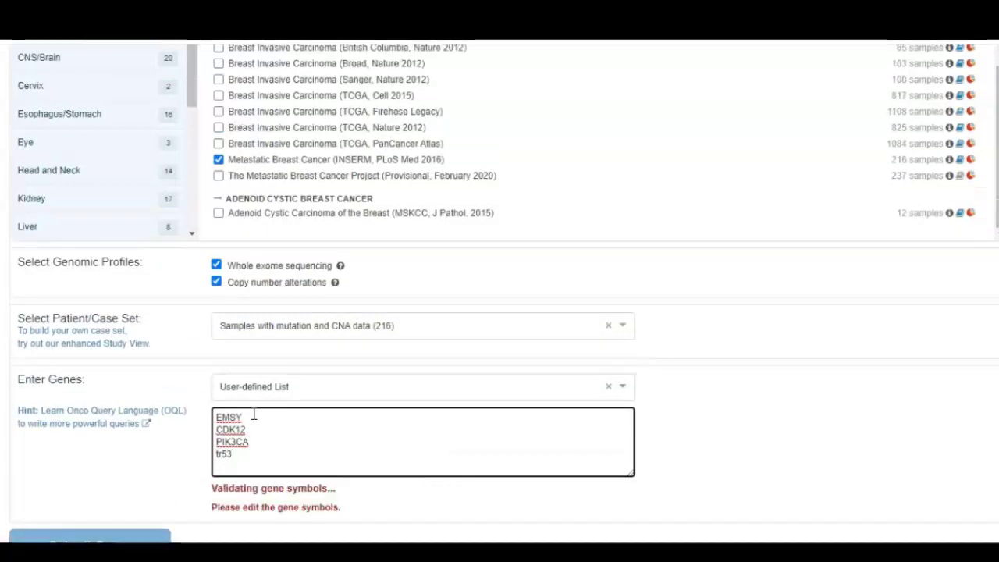
scroll(254, 414, up, 1)
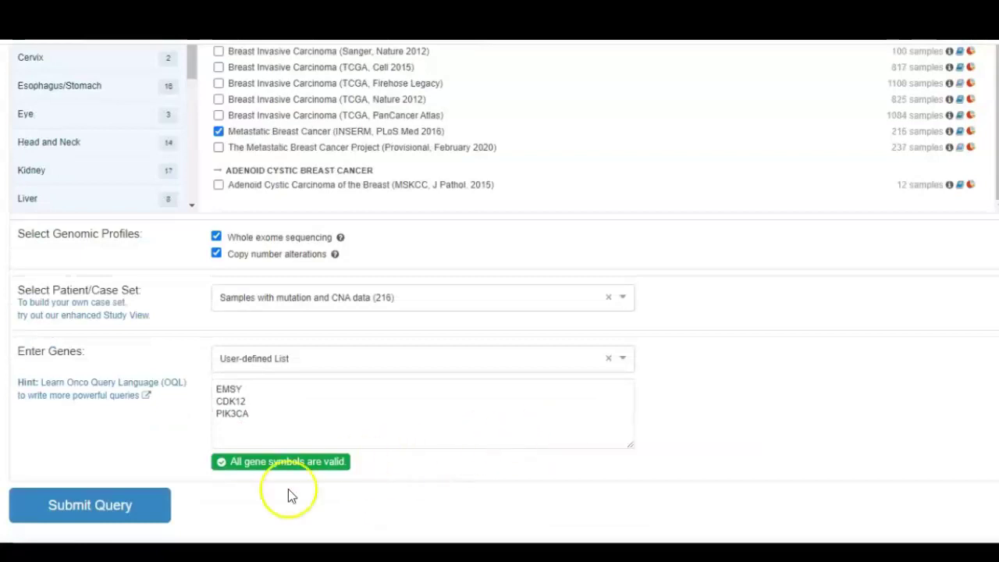
click(131, 502)
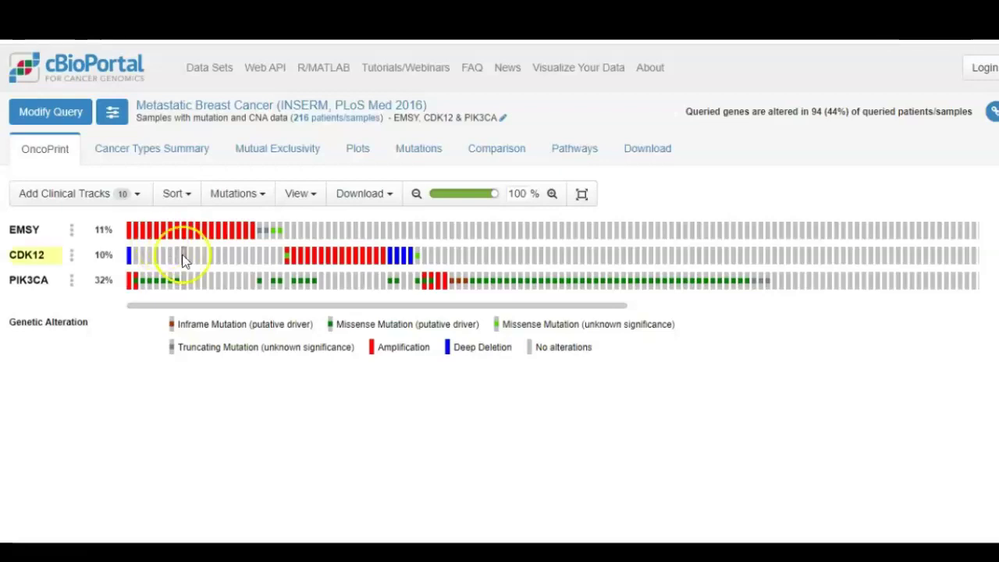
Step: Inspect OncoPrint sample cells, then list the 10 available clinical tracks such as IHC-HER2
click(258, 362)
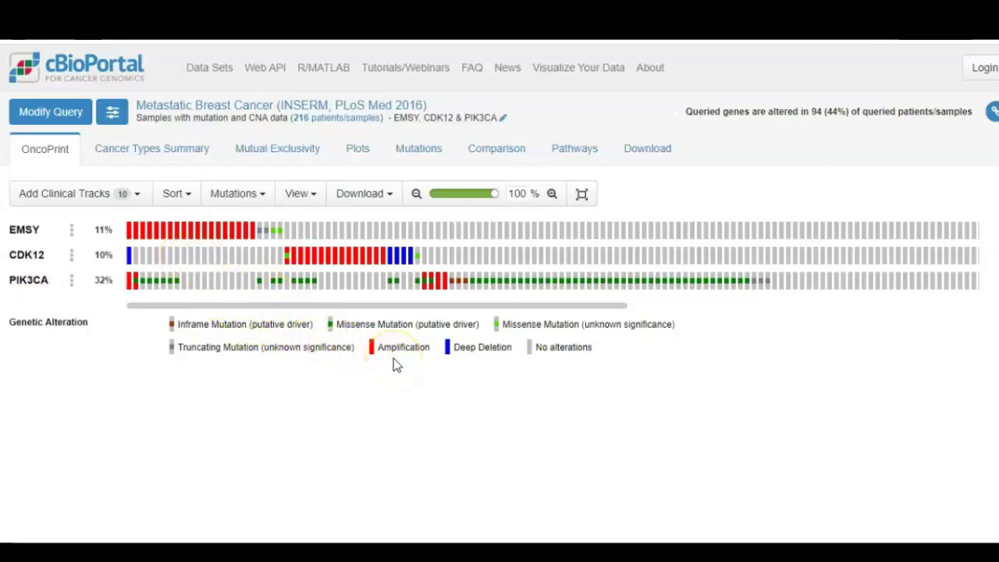
mouse_move(149, 254)
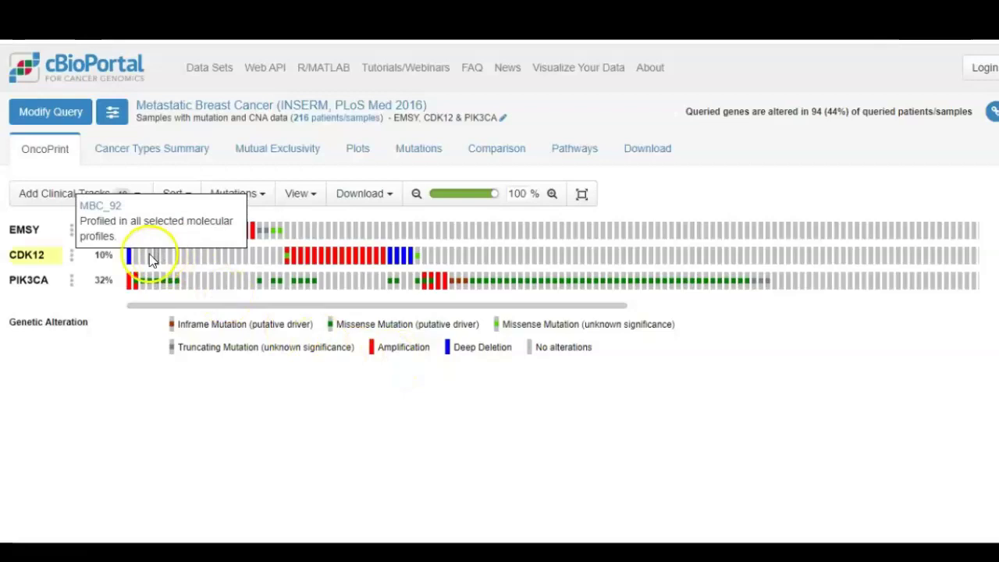
click(141, 194)
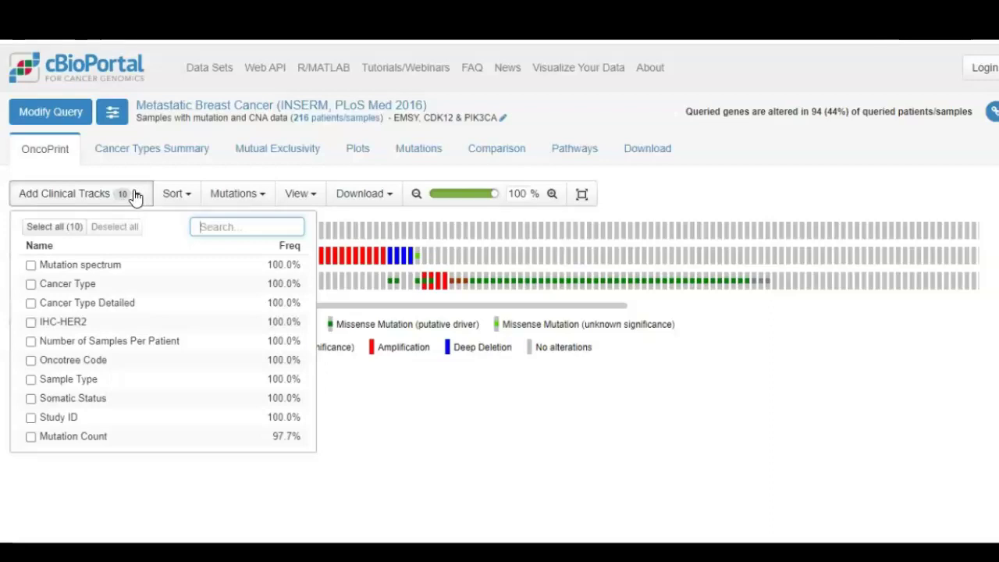
Step: Review the OncoPrint's Sort, Mutations, View and Download menu options without changing them
click(133, 195)
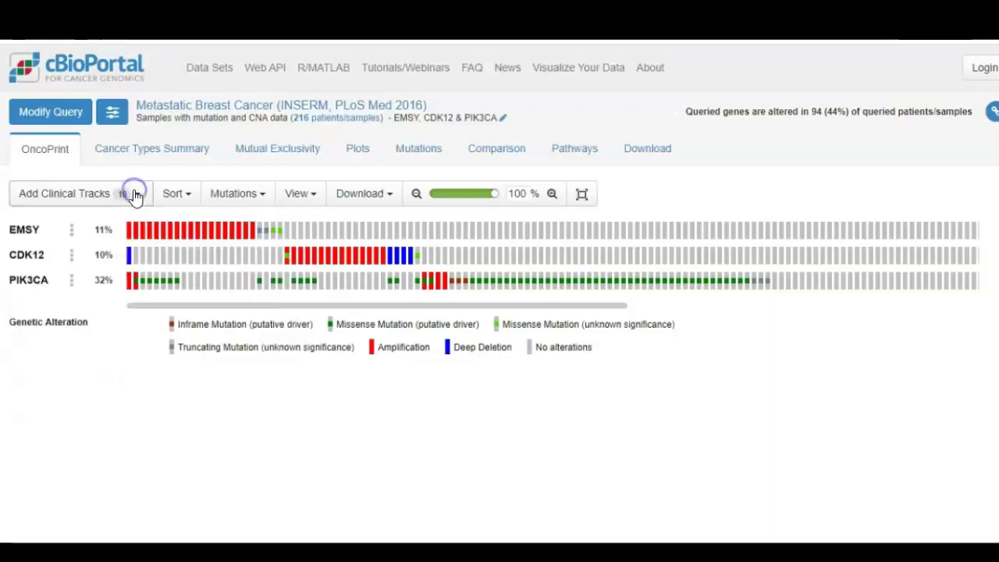
click(187, 193)
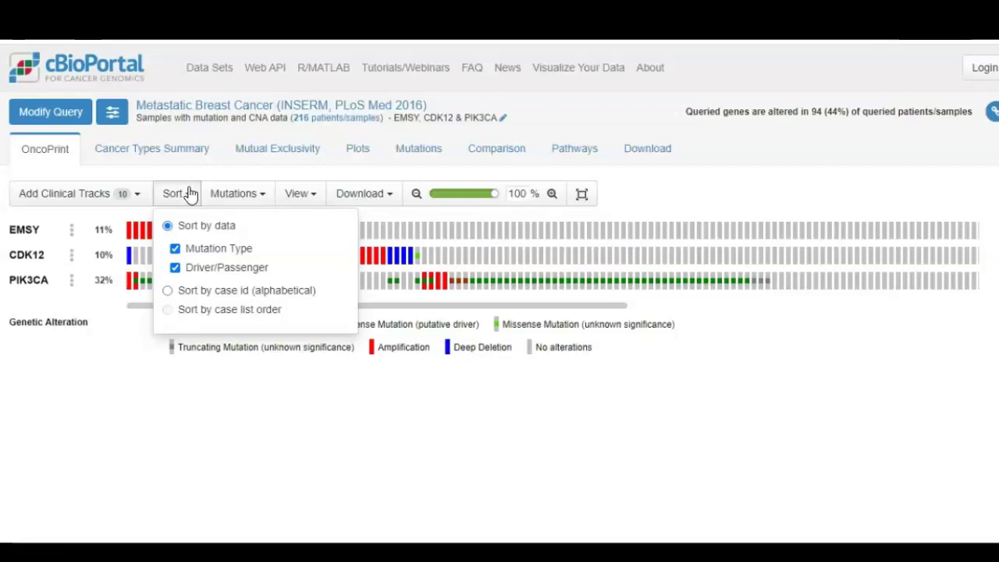
click(189, 194)
click(261, 197)
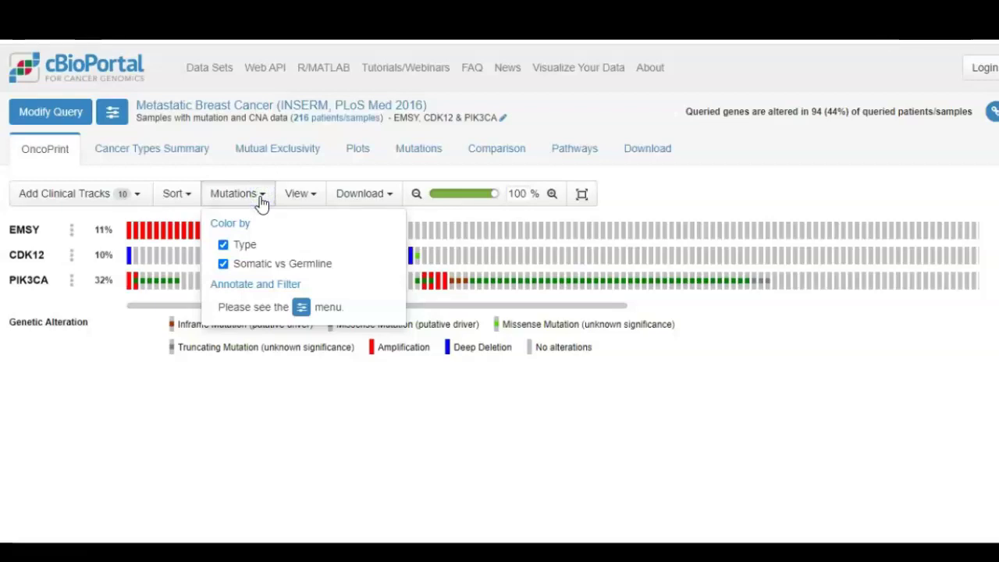
click(262, 200)
click(320, 195)
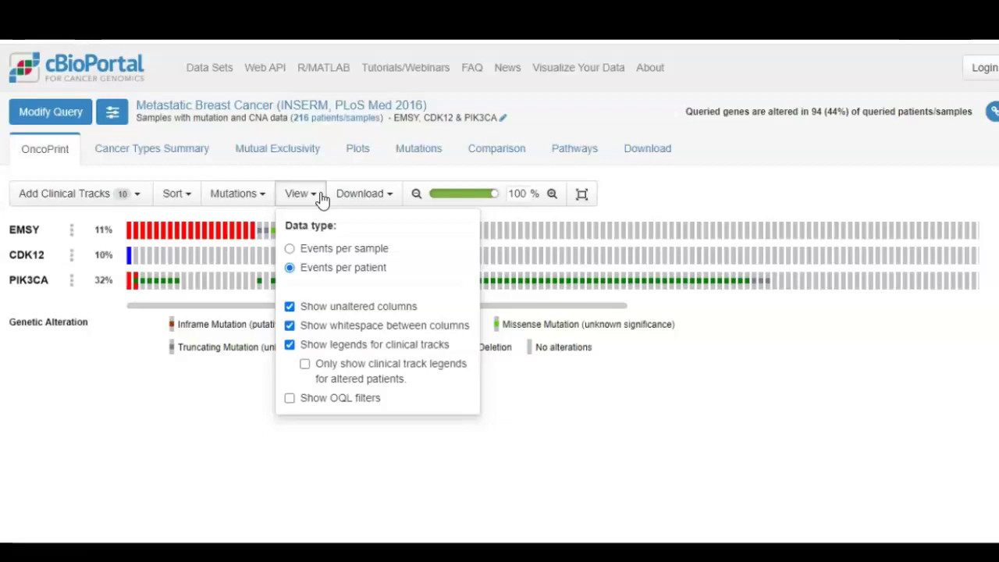
click(319, 195)
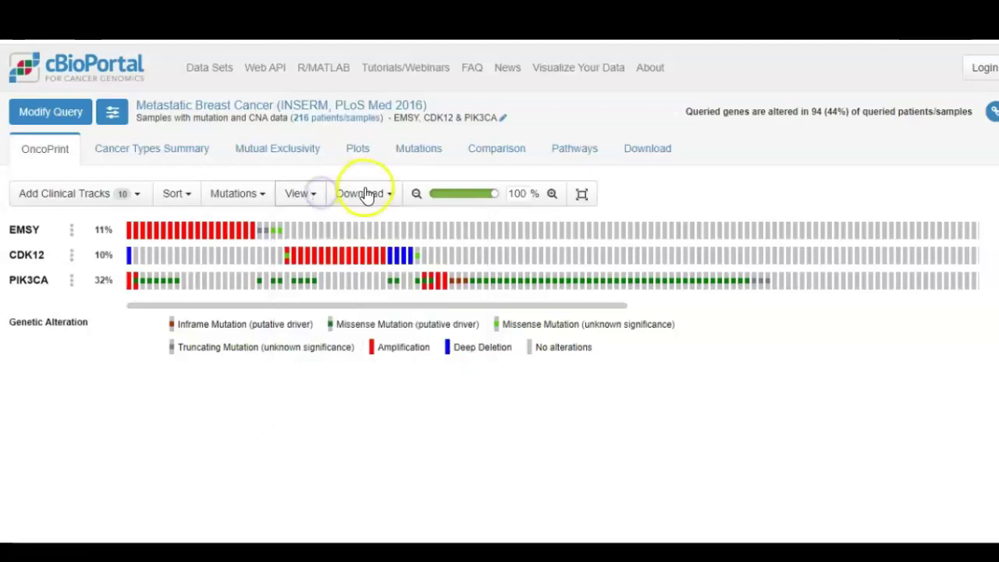
click(376, 196)
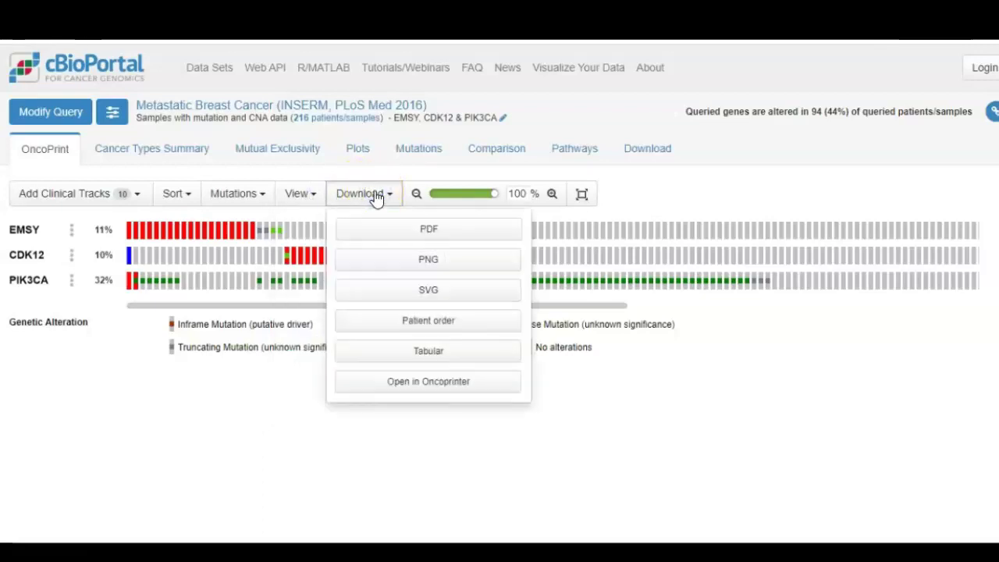
click(376, 195)
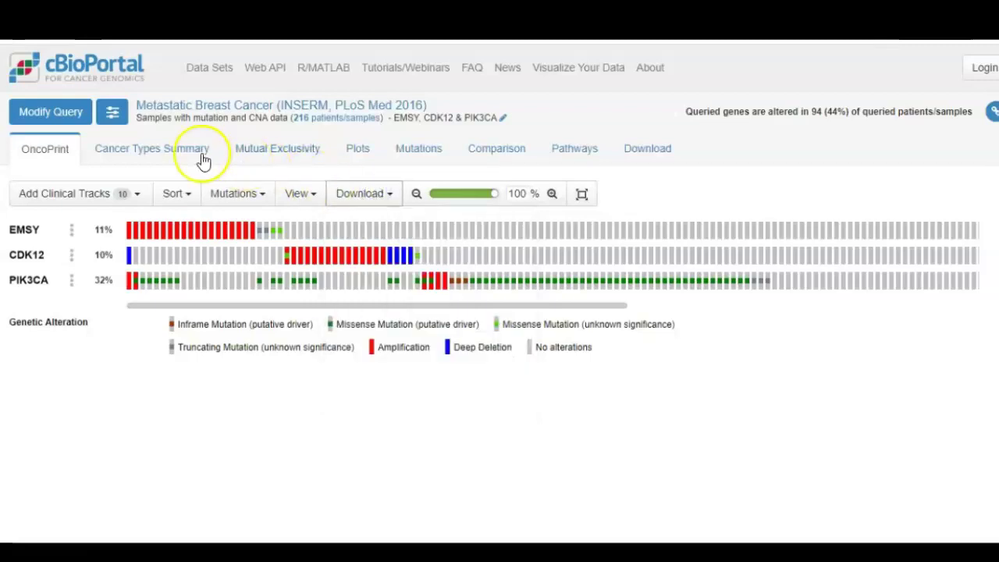
click(161, 154)
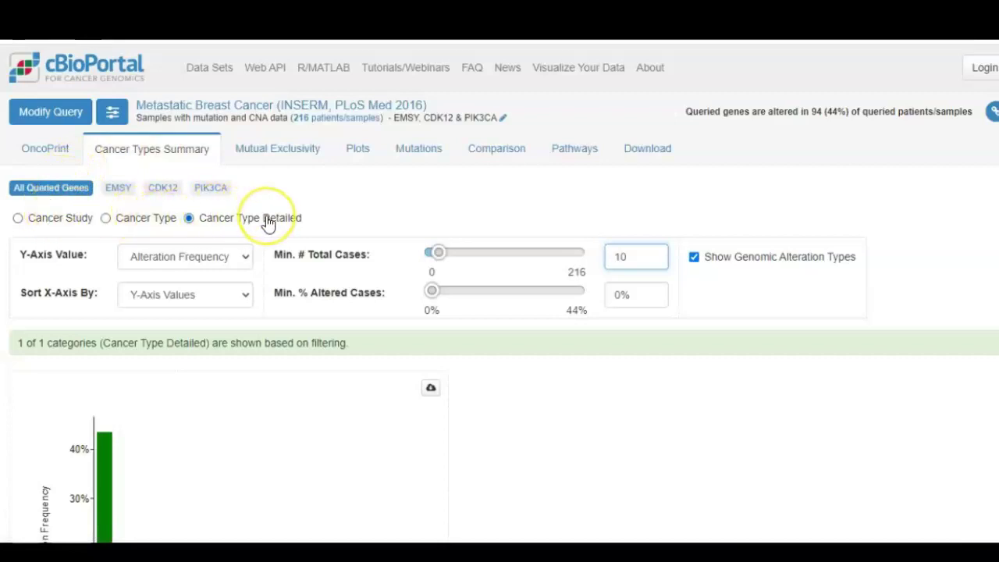
scroll(259, 357, down, 1)
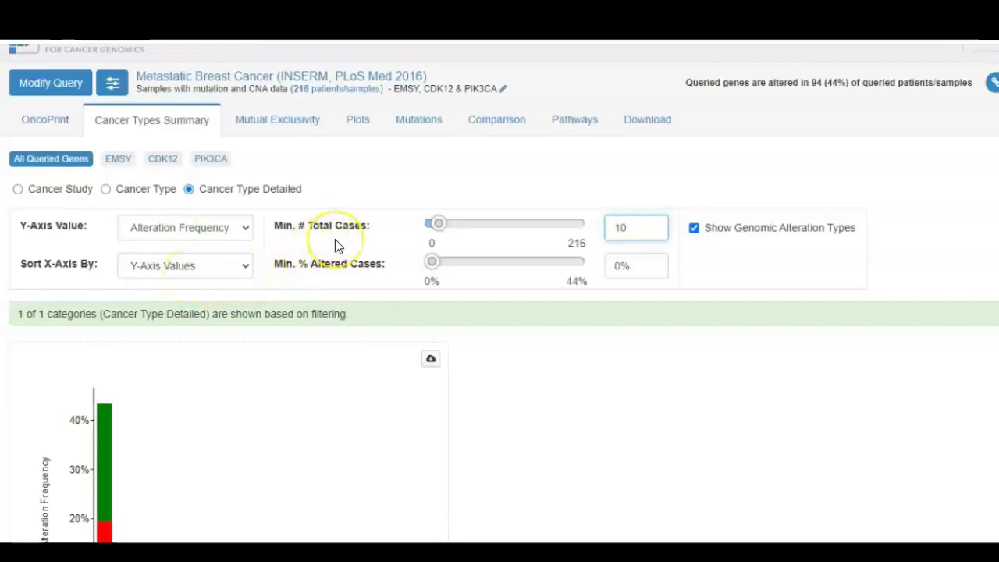
scroll(335, 239, down, 1)
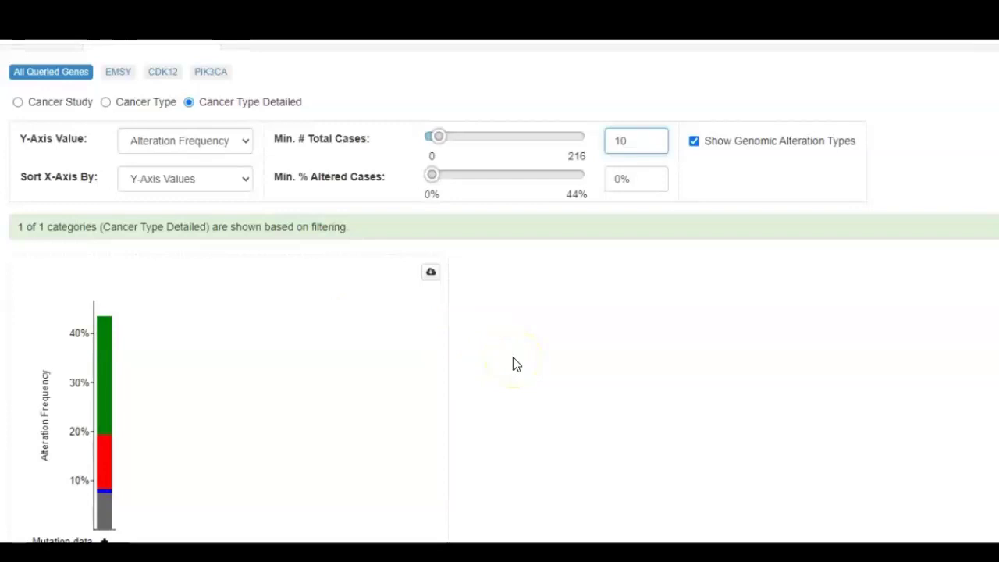
scroll(513, 364, down, 2)
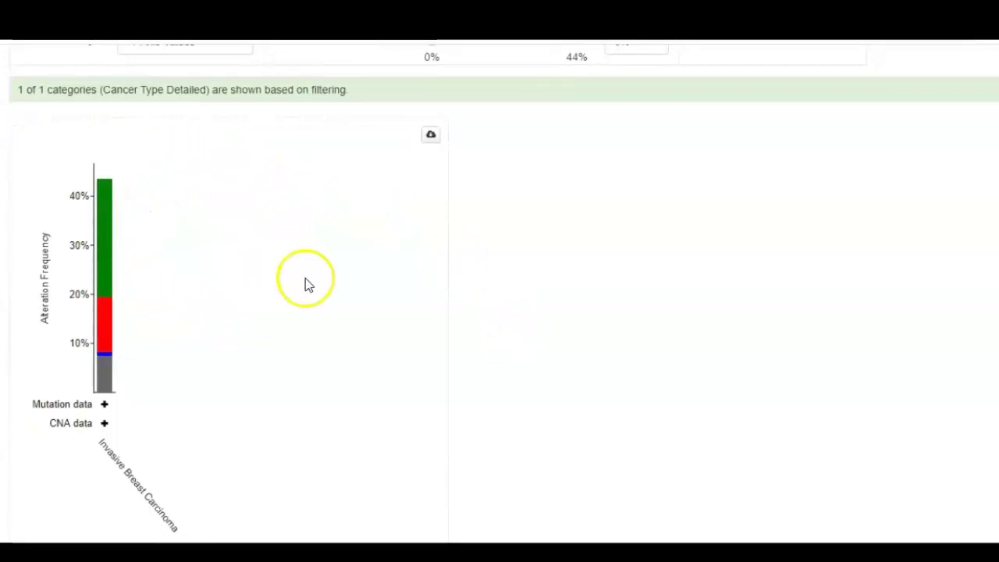
scroll(305, 280, down, 1)
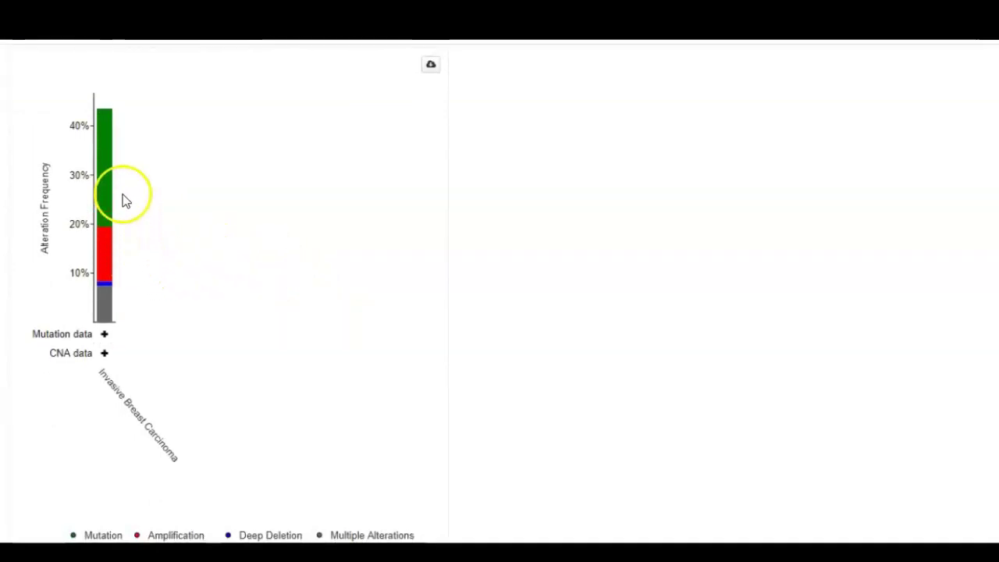
scroll(599, 317, up, 3)
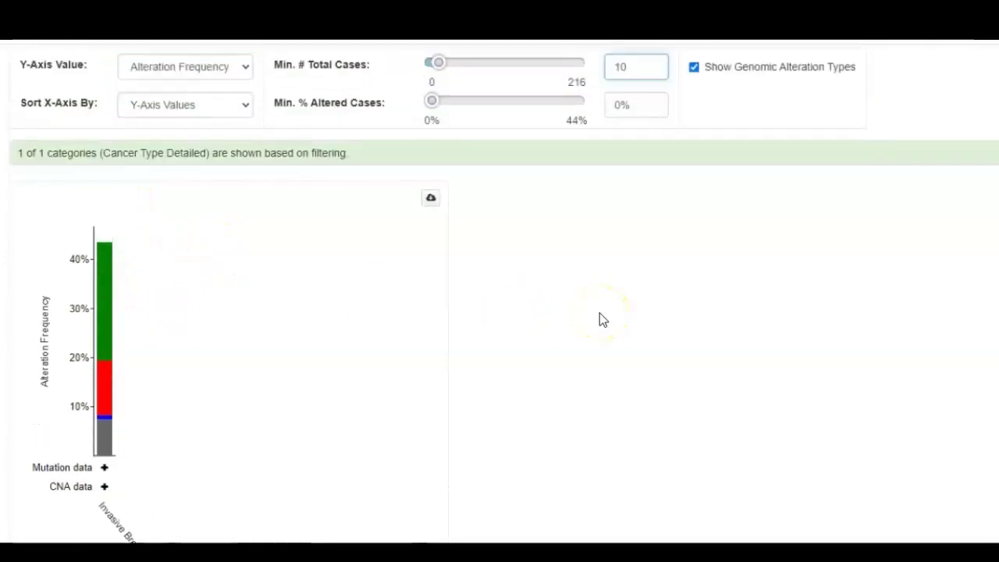
scroll(601, 319, up, 2)
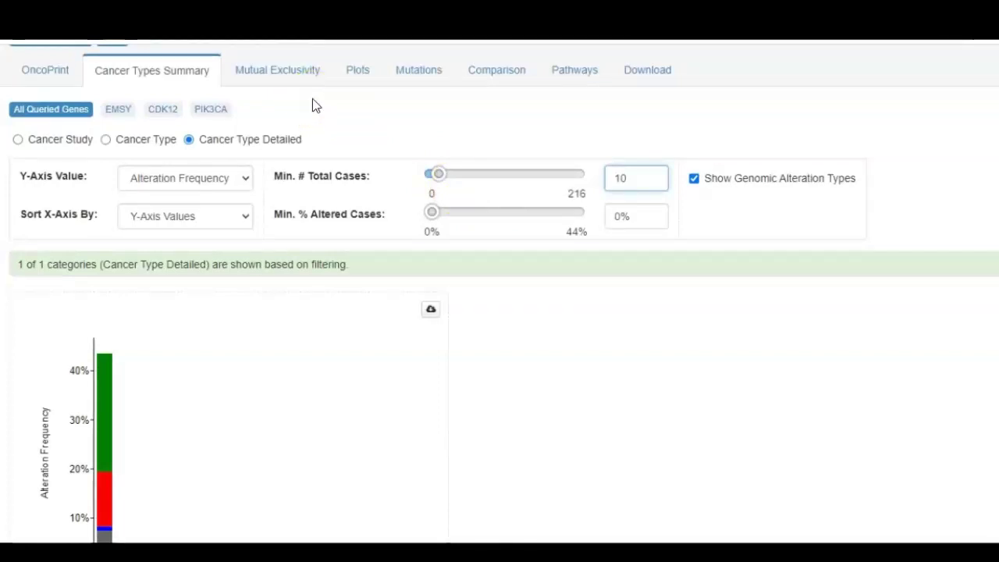
Step: Show Mutual Exclusivity for the three gene pairs, including EMSY–PIK3CA co-occurrence at p 0.071
click(265, 74)
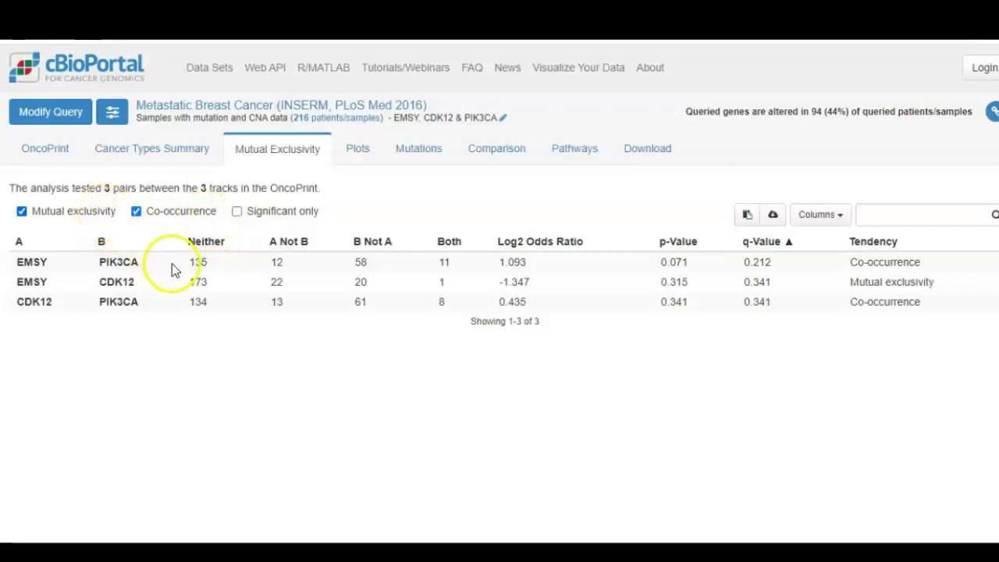
Step: Plot Mutation Count against EMSY copy number, with samples coloured by EMSY
click(359, 156)
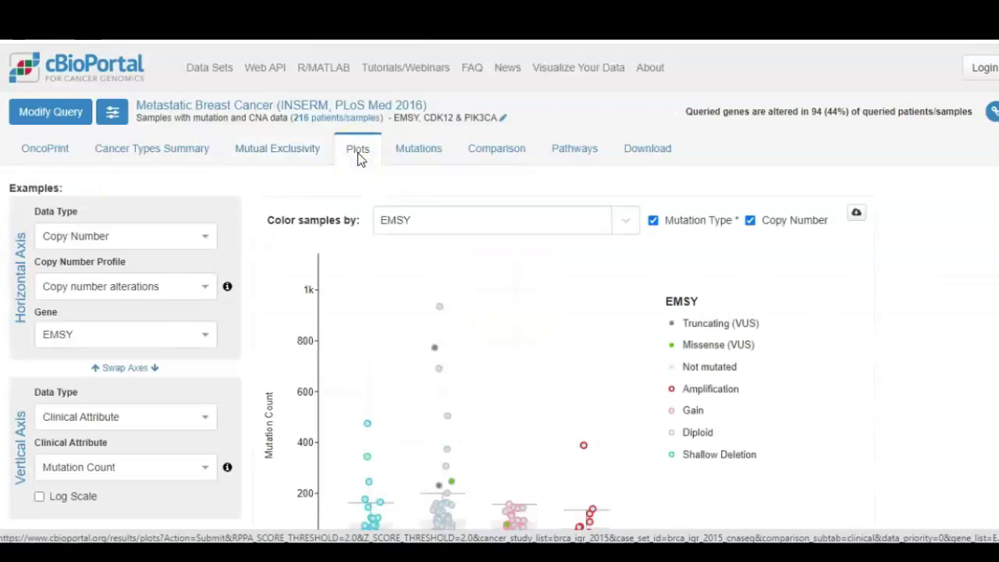
scroll(413, 289, down, 2)
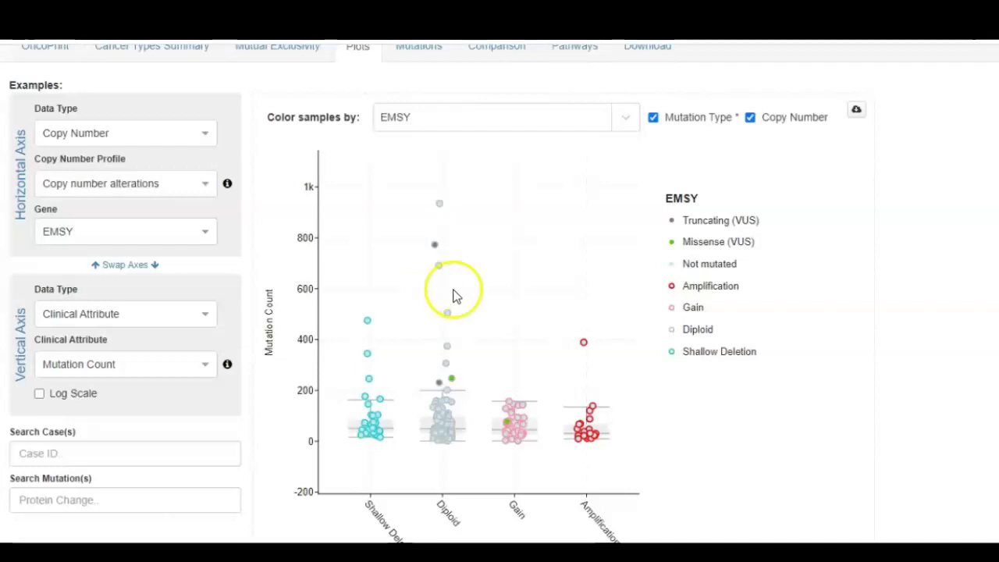
scroll(542, 379, down, 1)
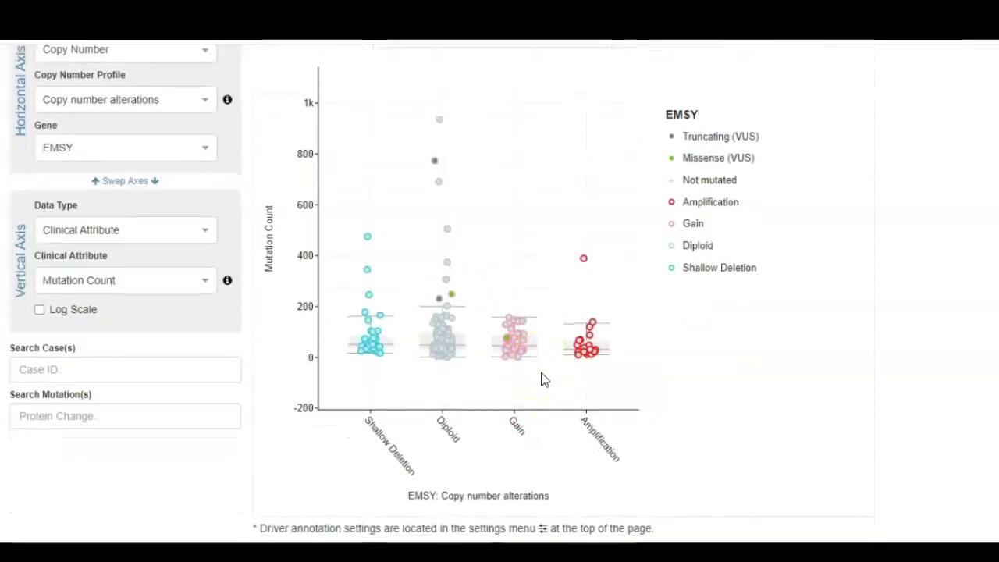
scroll(542, 379, up, 1)
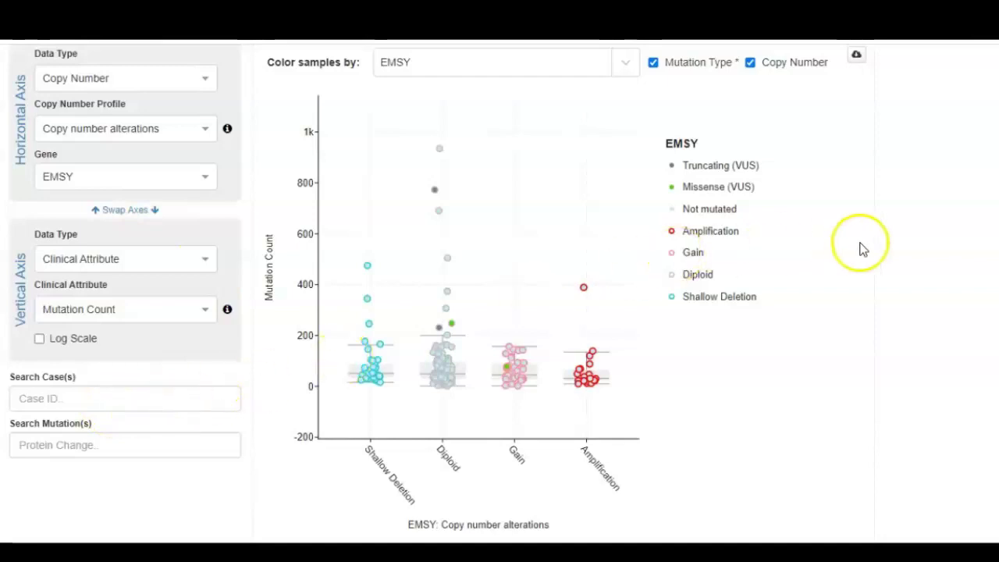
scroll(925, 268, up, 1)
scroll(925, 268, up, 2)
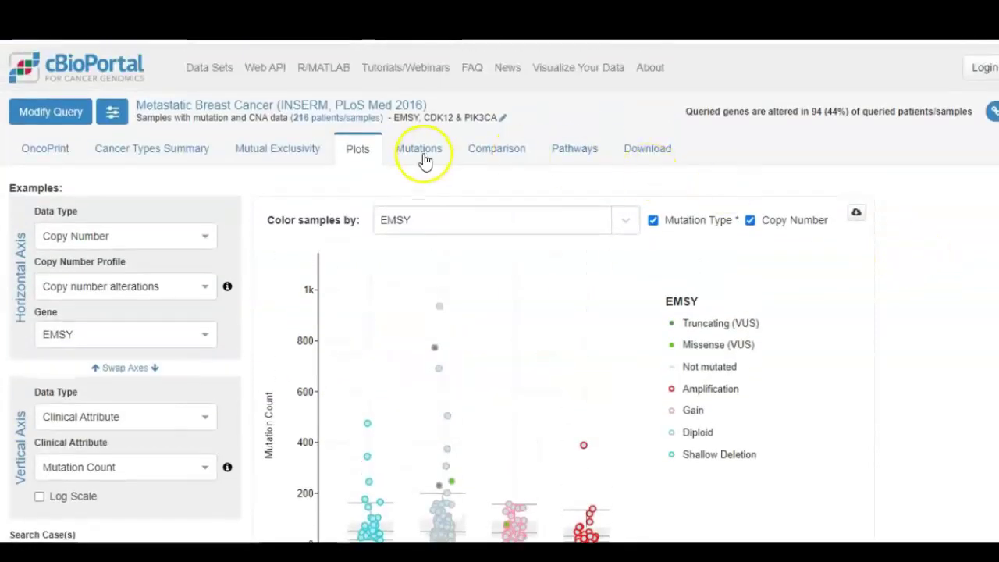
Step: View EMSY's four mutations in the lollipop plot and table, inspecting H431D
click(417, 156)
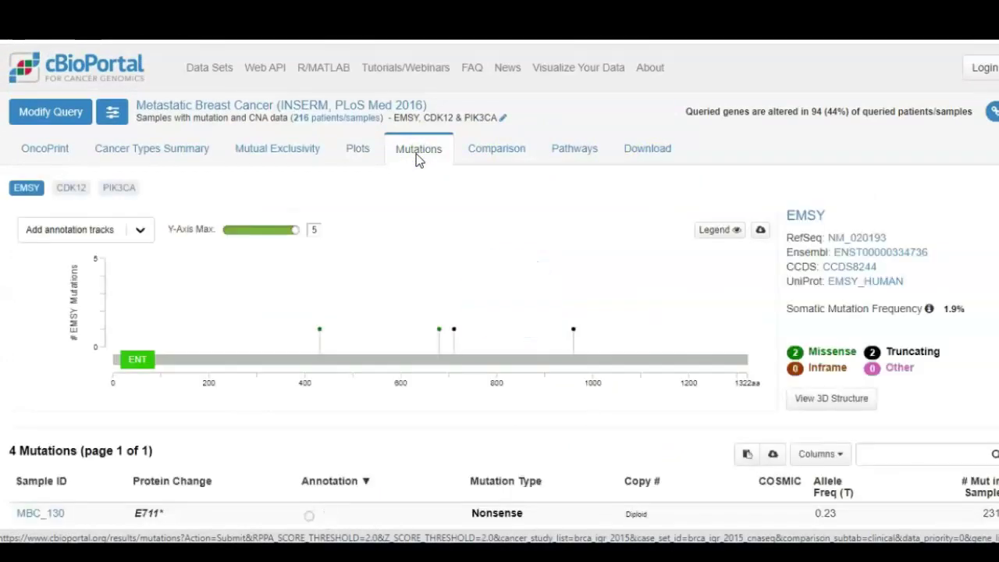
click(439, 244)
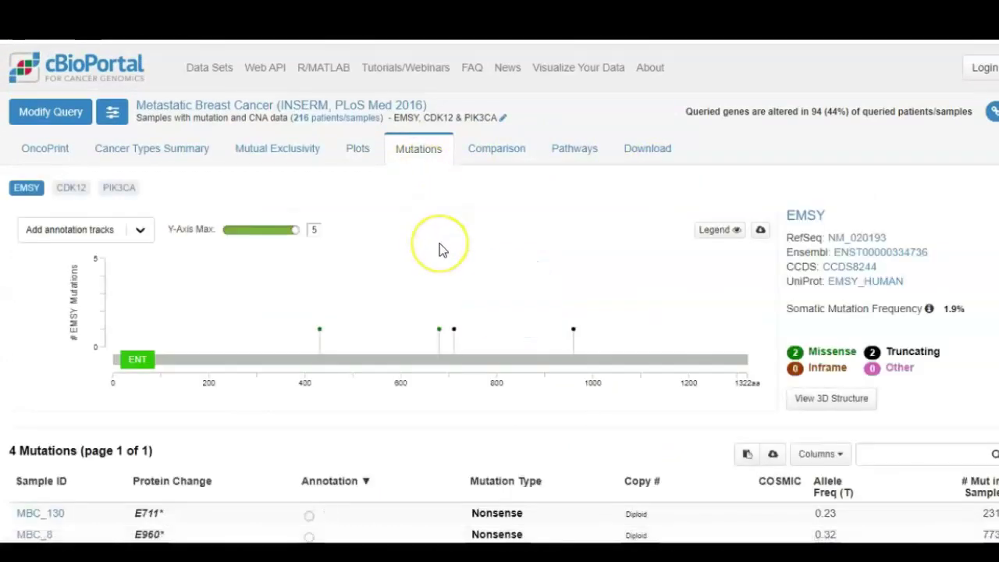
scroll(439, 250, down, 1)
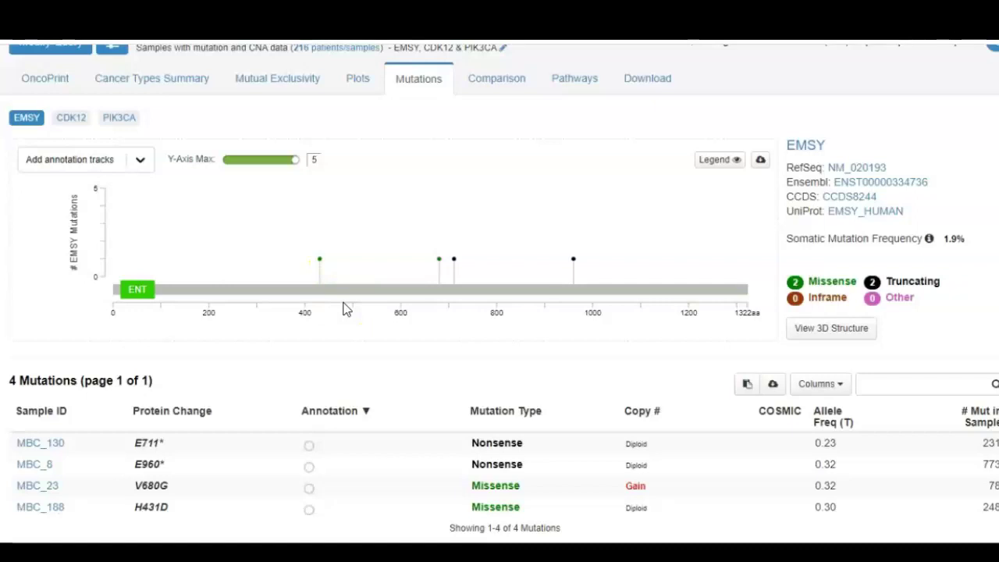
click(331, 278)
mouse_move(320, 264)
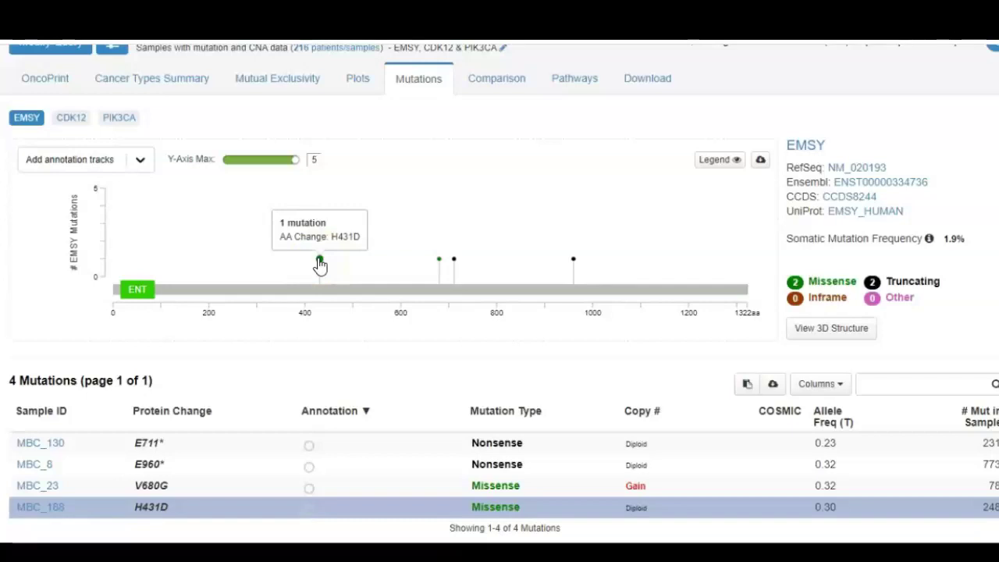
Step: Review clinical differences between altered and unaltered groups, including the IHC-HER2 stacked bar chart
click(509, 87)
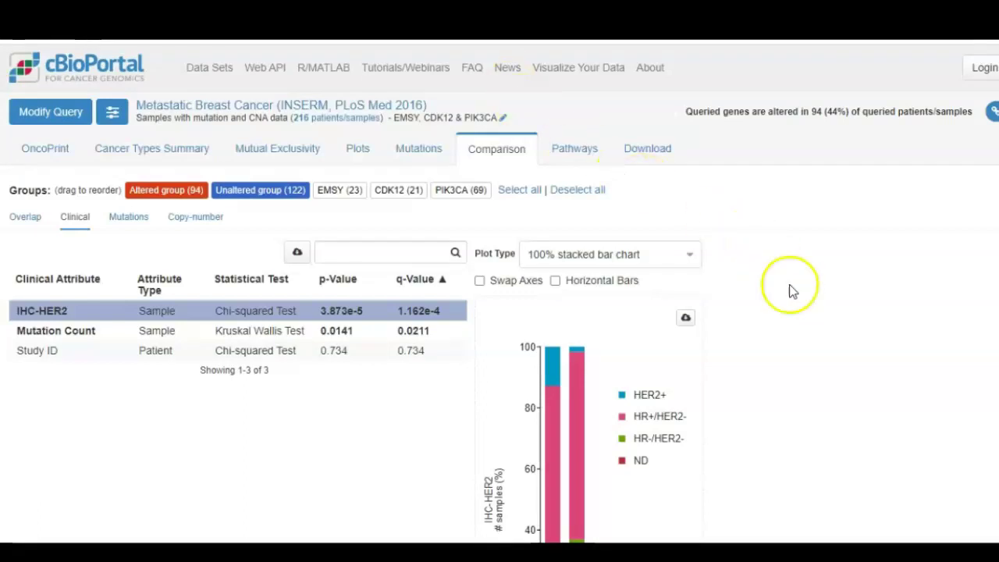
scroll(825, 341, down, 3)
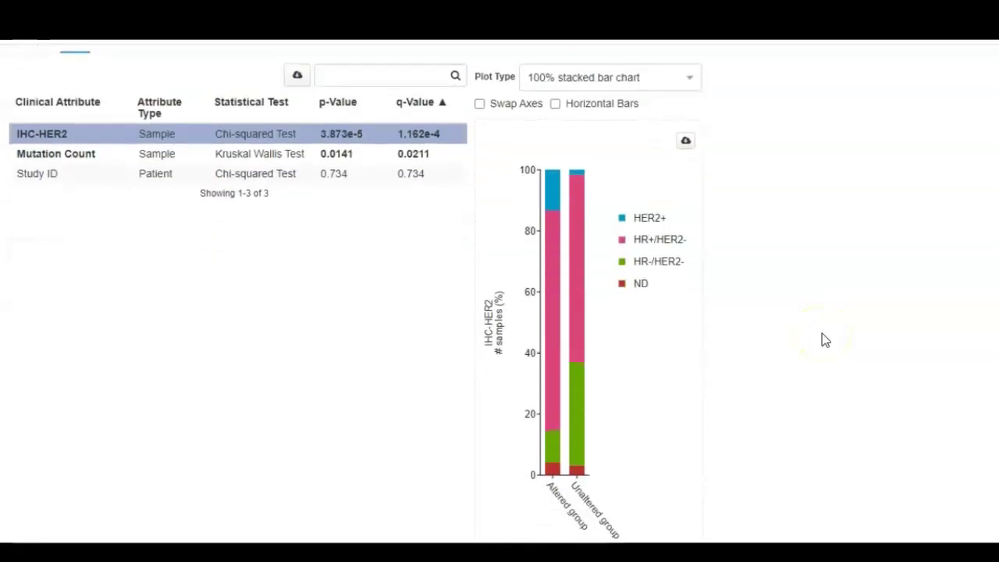
scroll(792, 384, down, 1)
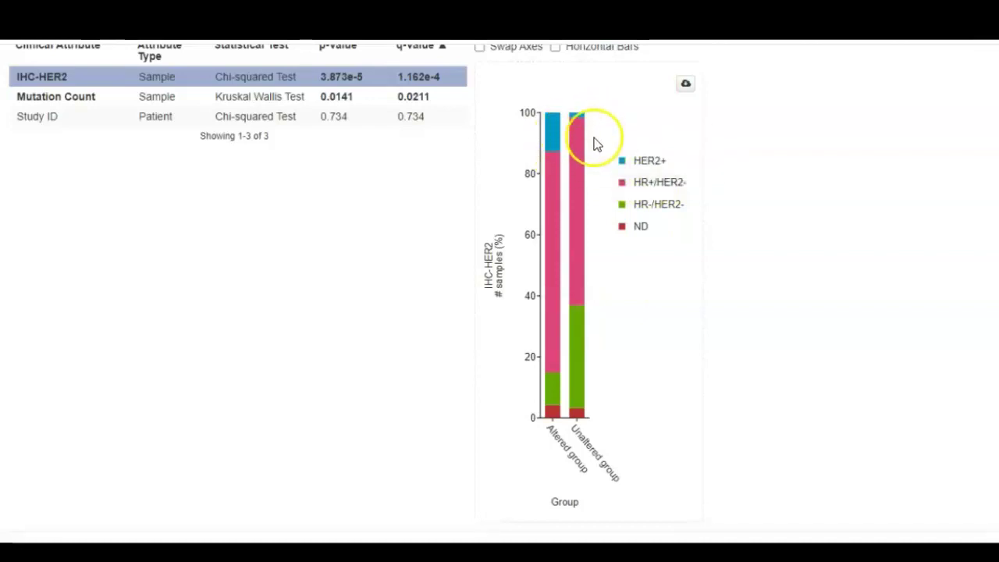
mouse_move(581, 231)
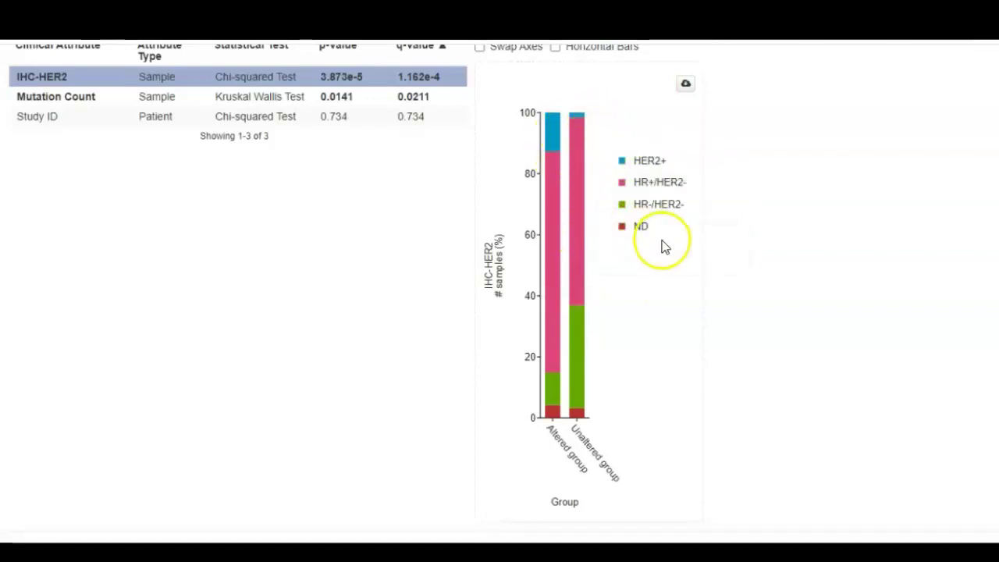
scroll(654, 245, up, 1)
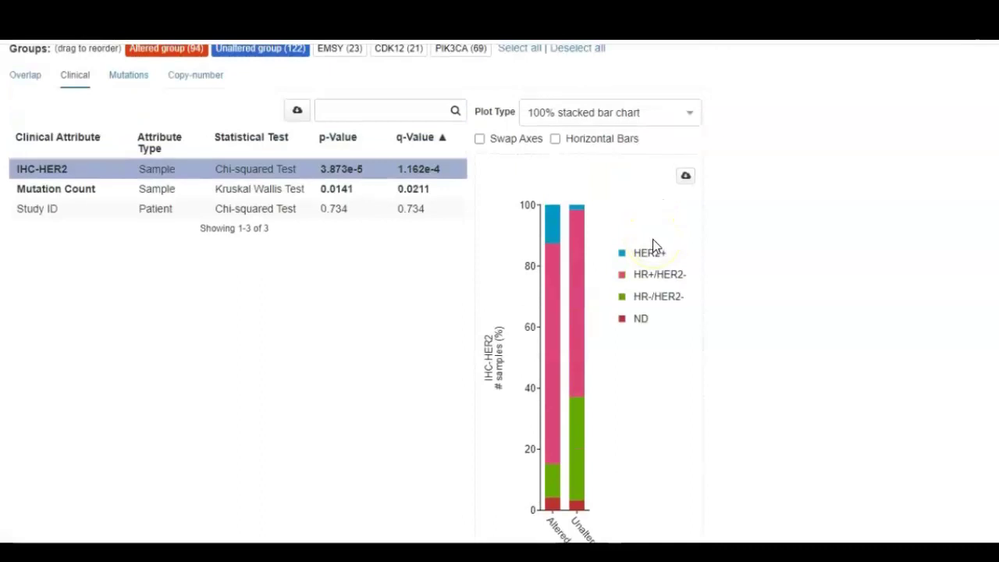
scroll(653, 242, down, 1)
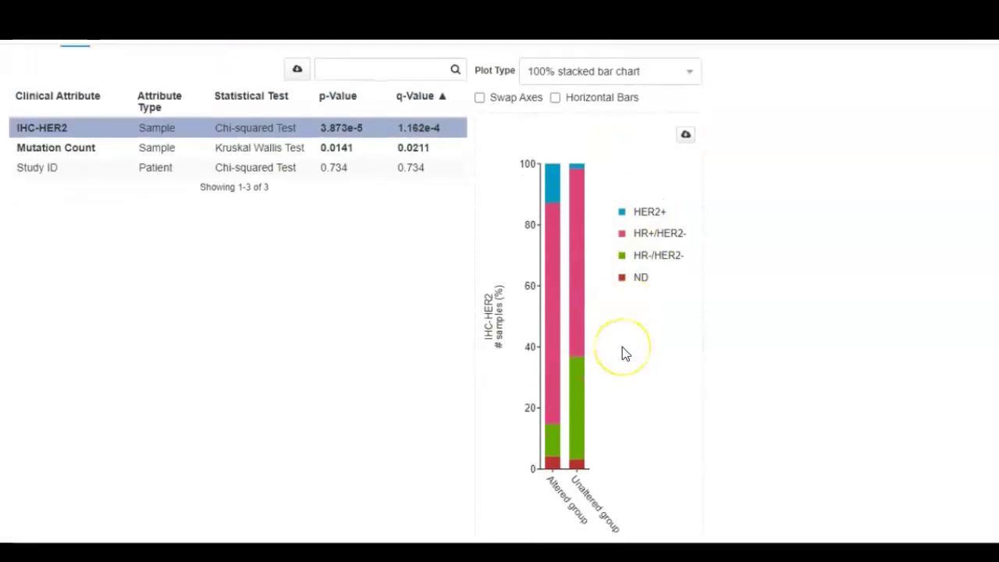
scroll(622, 347, up, 1)
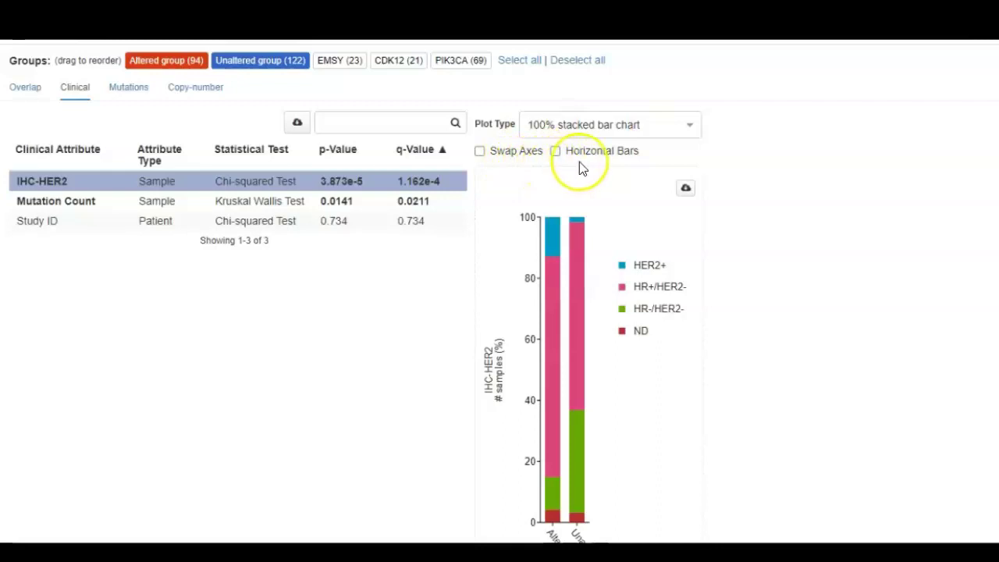
scroll(580, 163, up, 3)
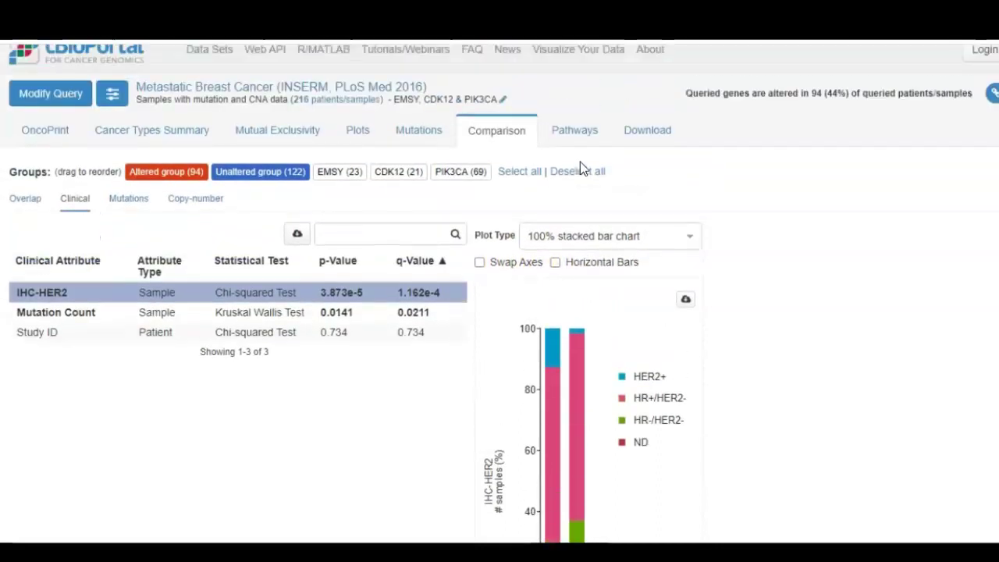
Step: Browse the RTK-RAS-PI(3)K pathway diagram and the list of 55 ranked pathways
click(577, 139)
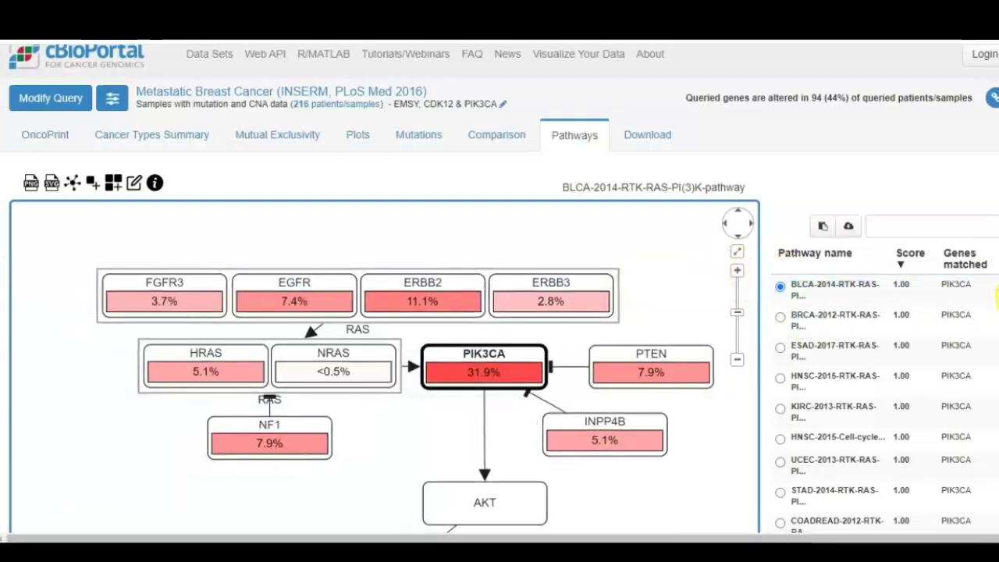
scroll(997, 293, down, 2)
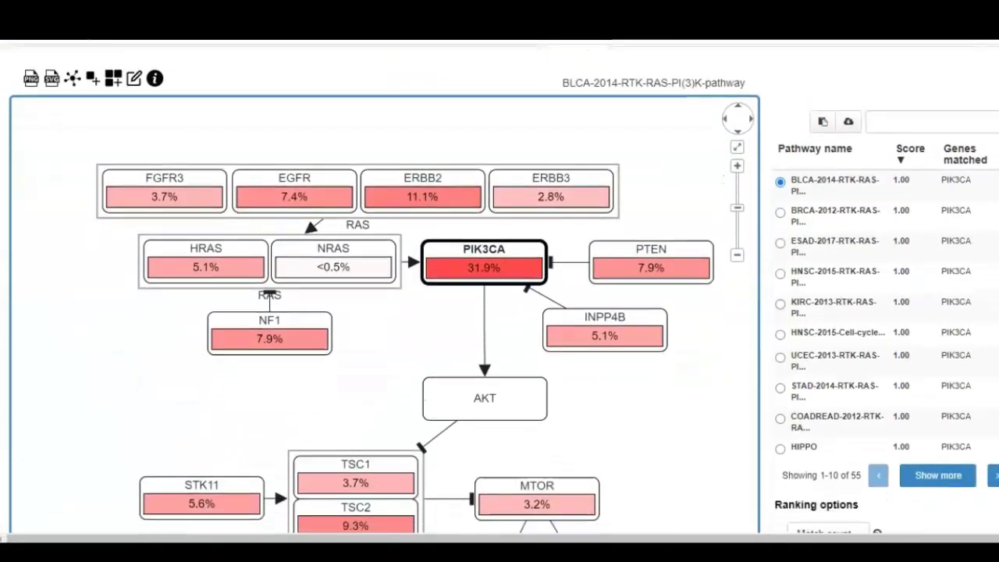
scroll(997, 292, down, 1)
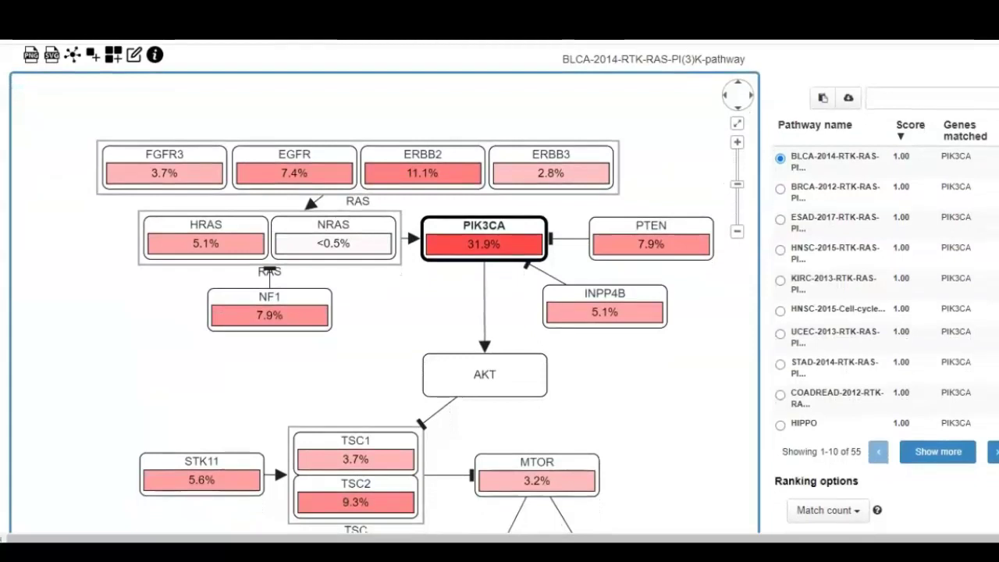
scroll(997, 293, down, 1)
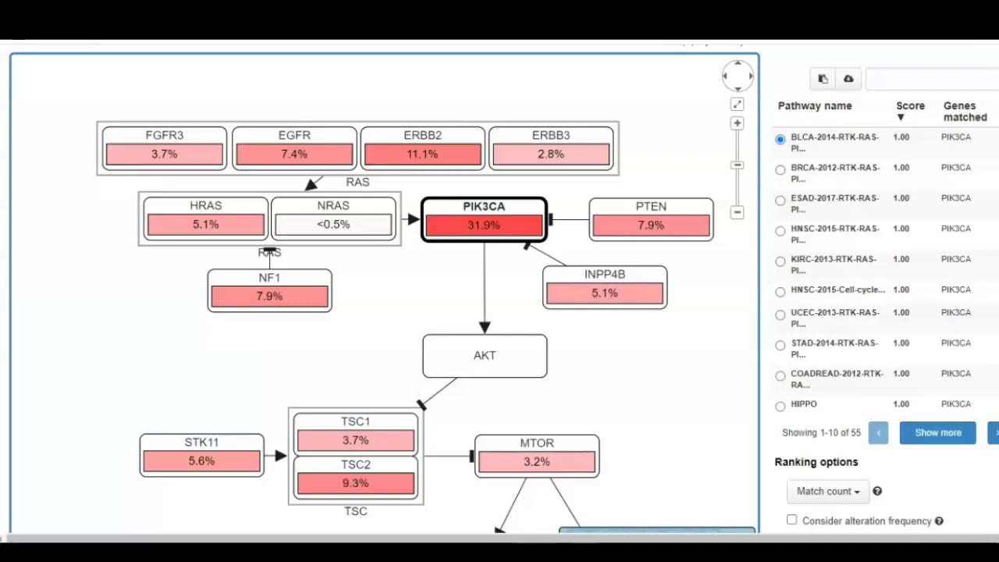
scroll(500, 289, up, 2)
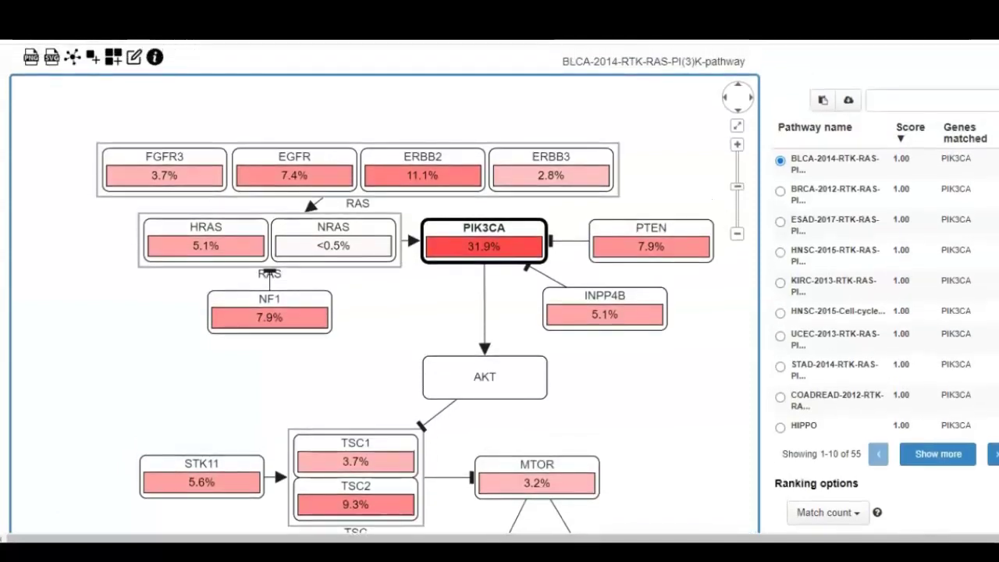
scroll(500, 289, down, 2)
scroll(745, 168, down, 1)
scroll(744, 168, up, 3)
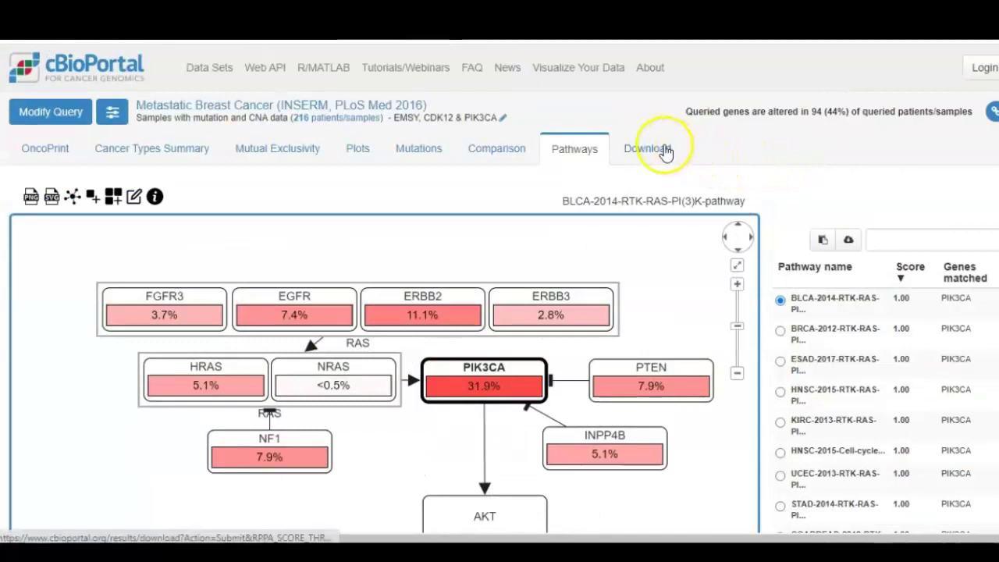
Step: Review the data files and alteration counts: PIK3CA 69, EMSY 23, CDK12 21 samples
click(665, 150)
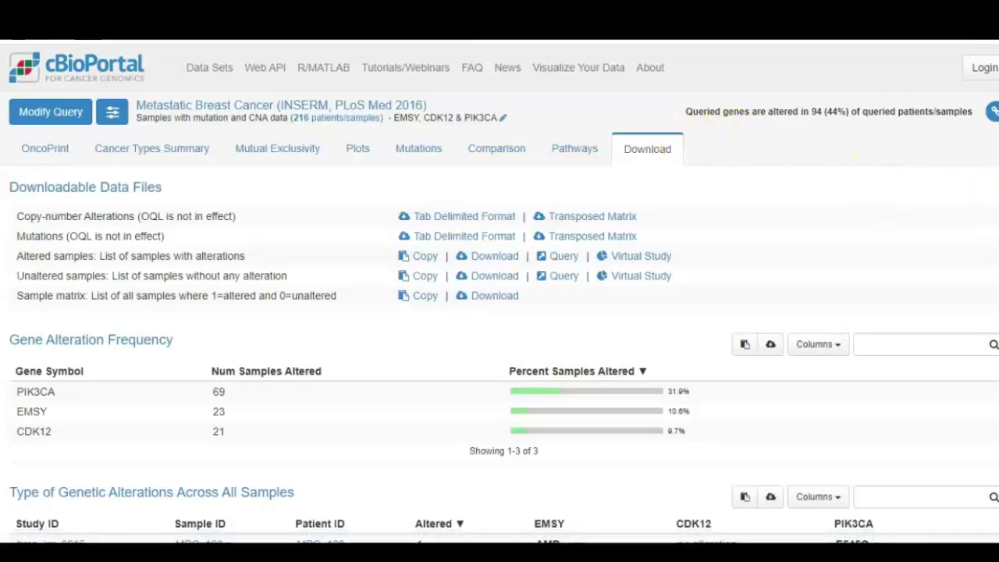
scroll(996, 205, down, 3)
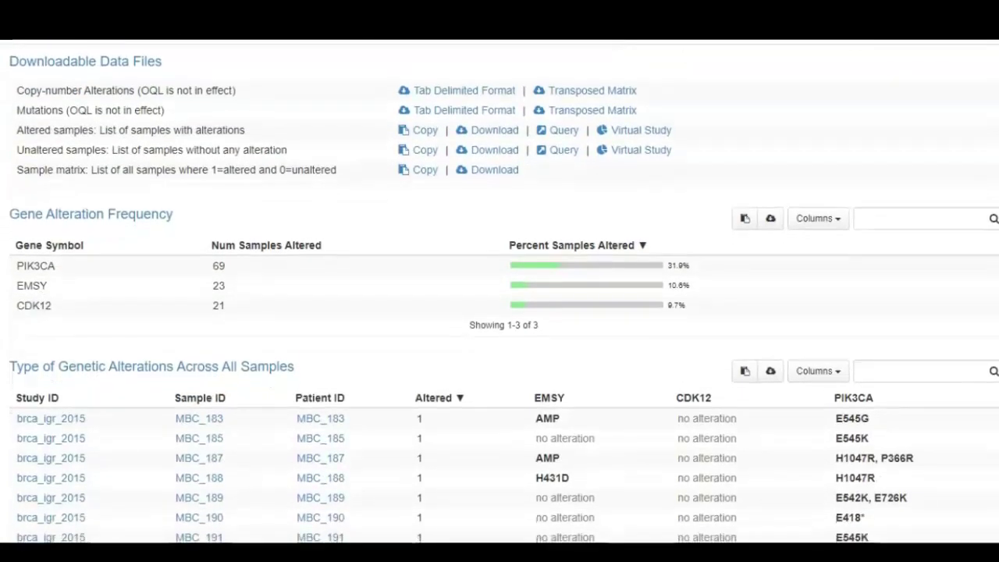
scroll(505, 292, down, 1)
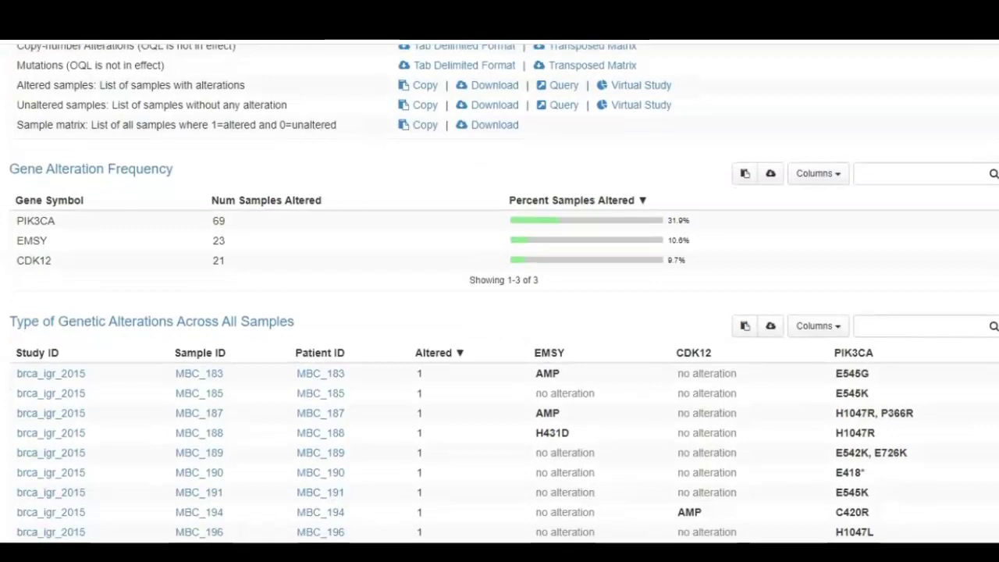
scroll(505, 292, down, 3)
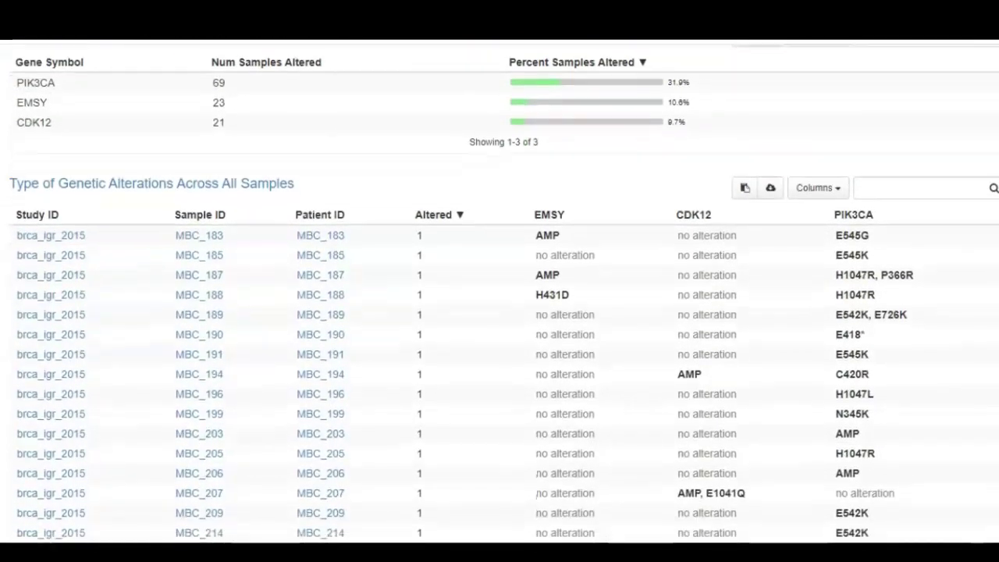
scroll(505, 292, up, 5)
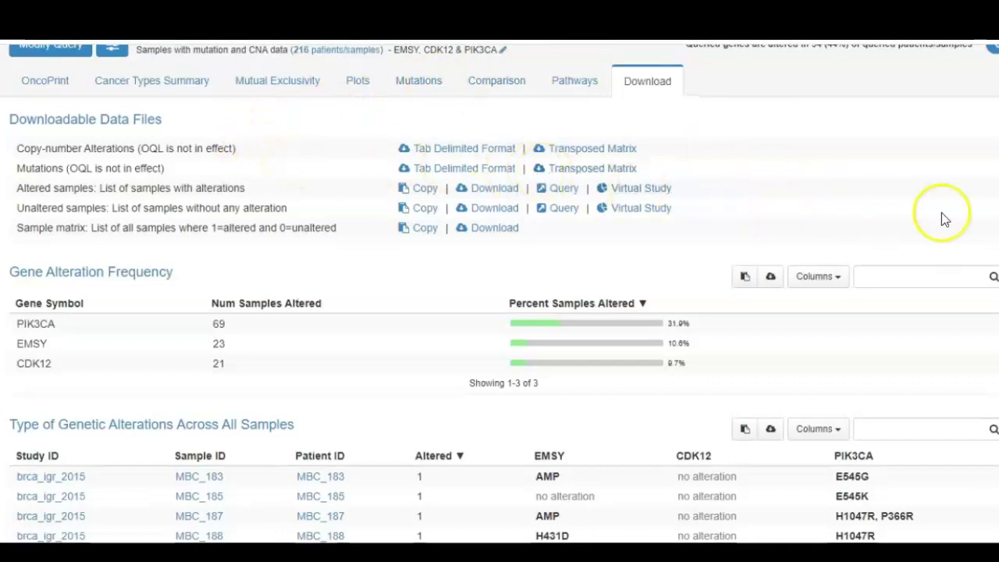
scroll(500, 293, up, 1)
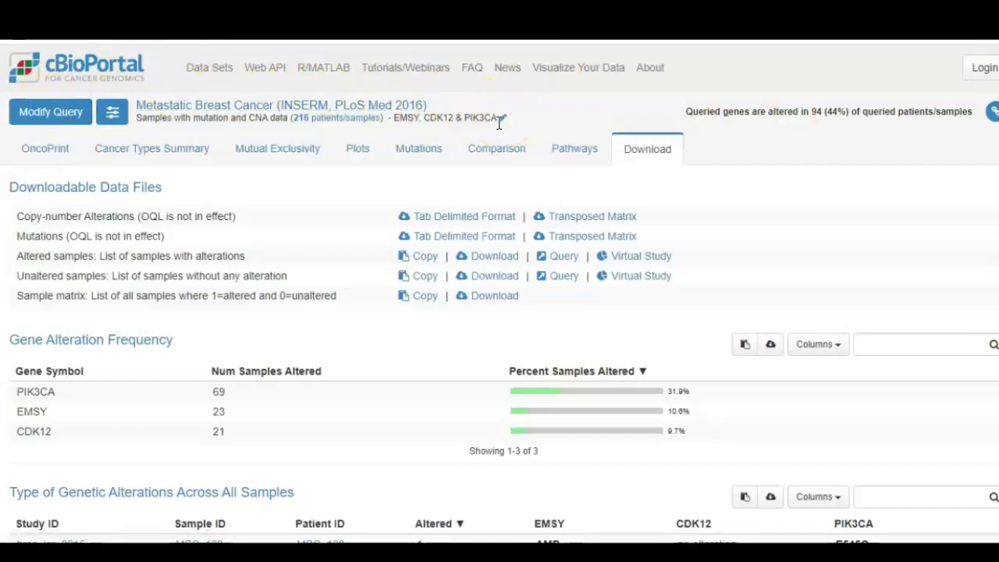
Step: Reopen the query form and check the 216-sample study, mutation-and-CNA case set and Enter Genes box
click(51, 114)
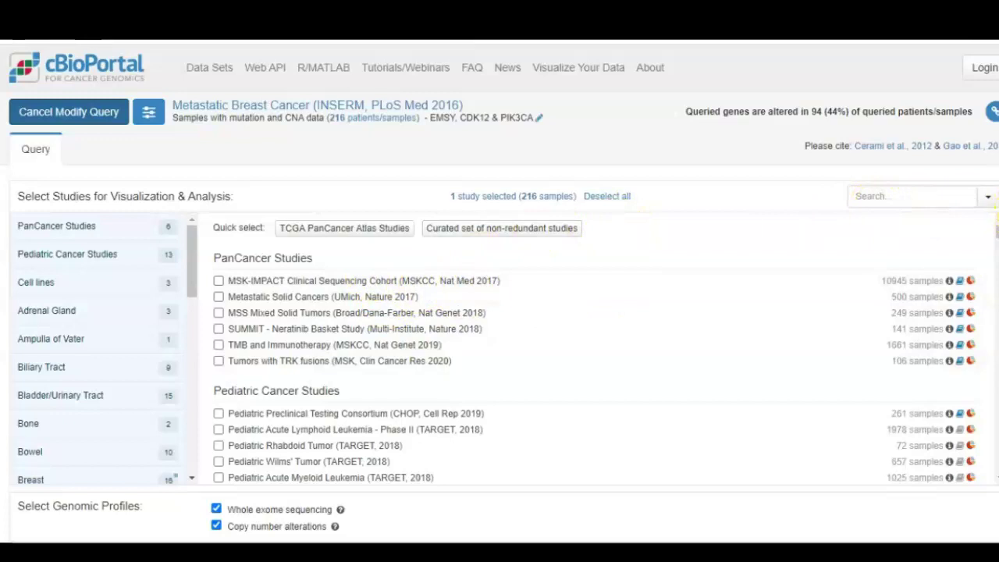
scroll(996, 210, down, 4)
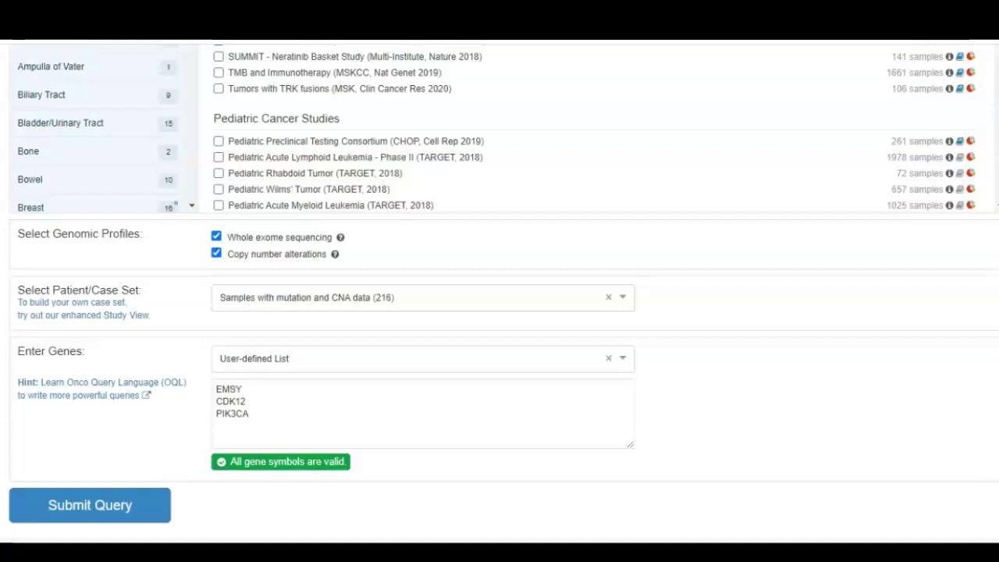
scroll(500, 313, up, 1)
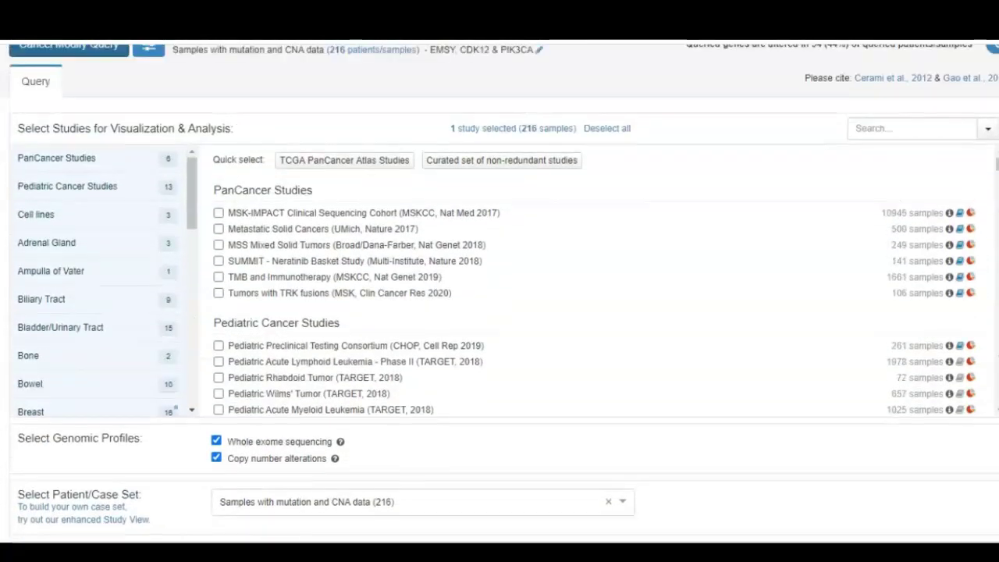
scroll(499, 289, up, 1)
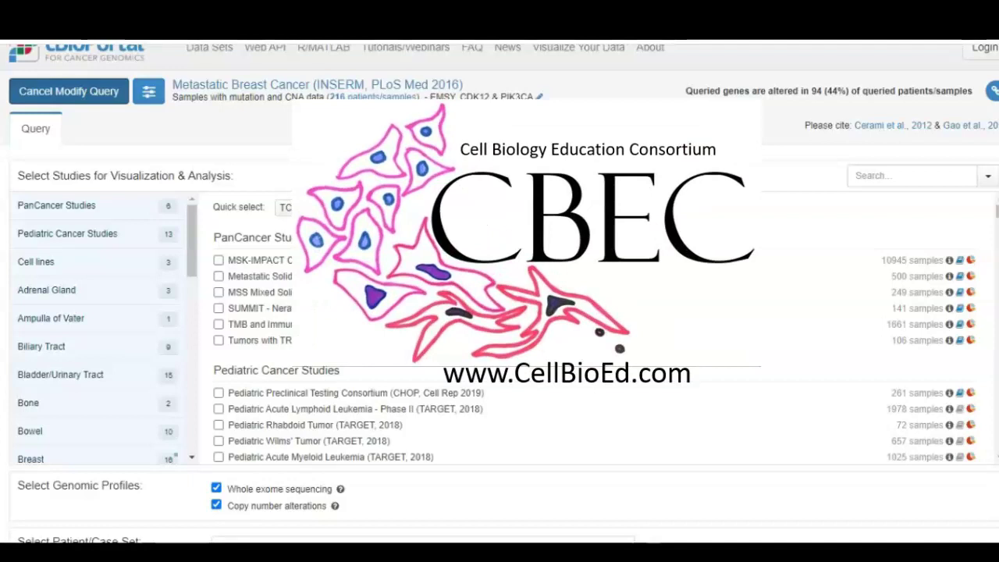
scroll(252, 444, down, 3)
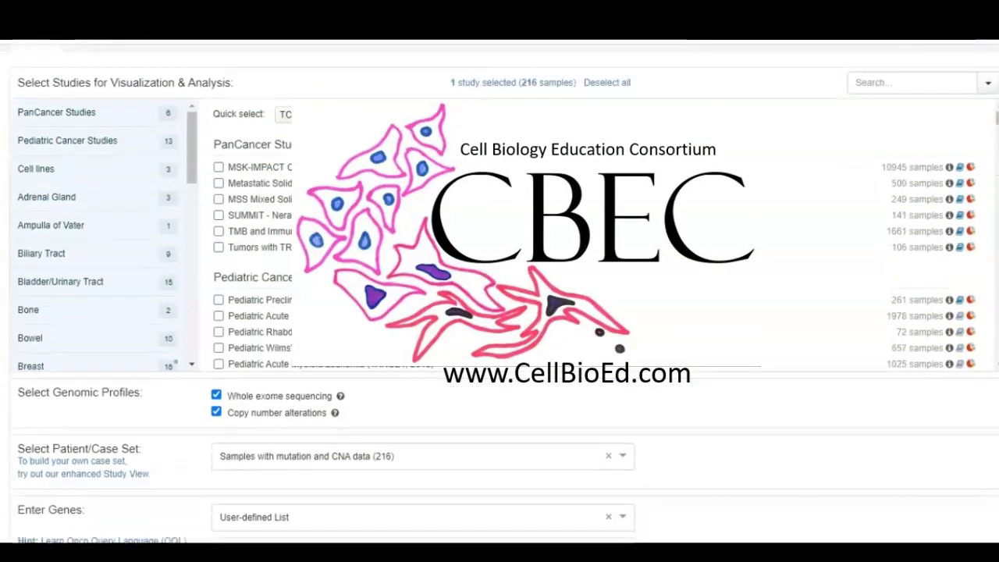